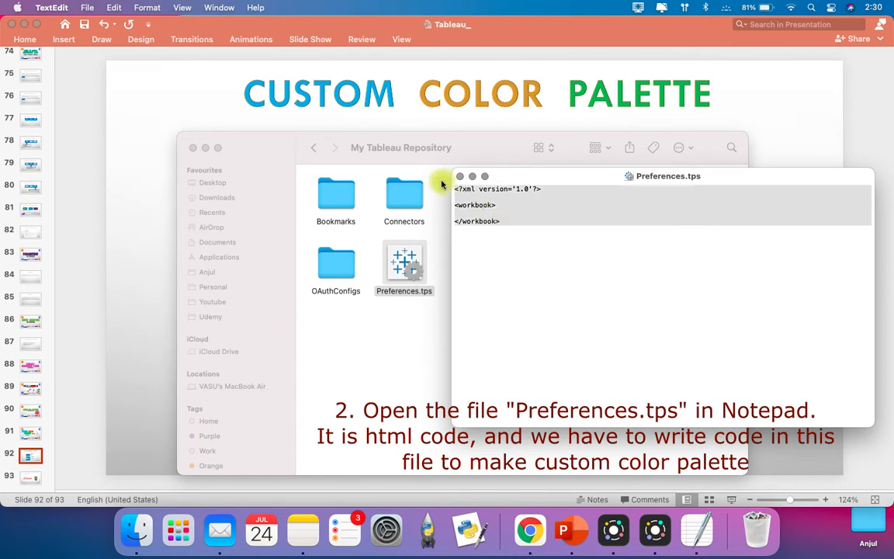
# Step: Add several blank lines between the opening and closing workbook tags in Preferences.tps
pyautogui.click(549, 265)
pyautogui.click(504, 207)
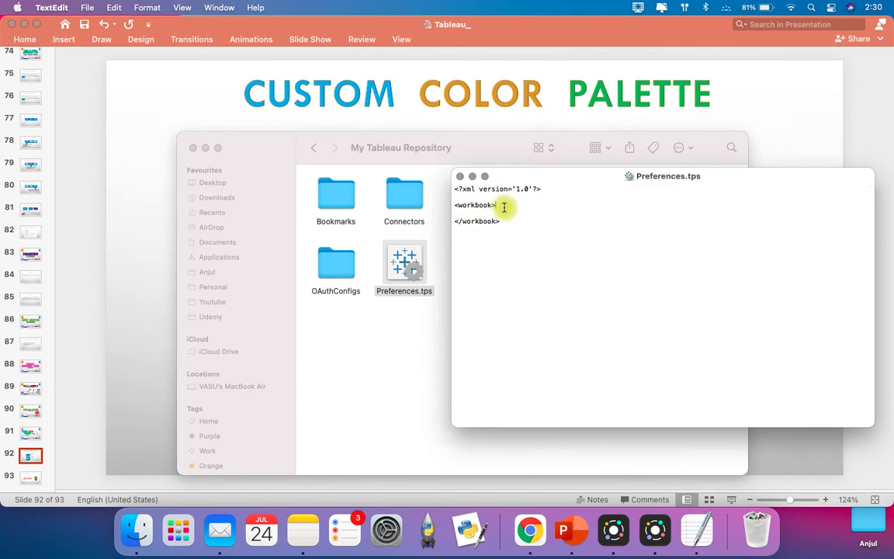
pyautogui.press('Return')
pyautogui.press('Return')
pyautogui.press('Return')
pyautogui.press('Return')
pyautogui.press('Return')
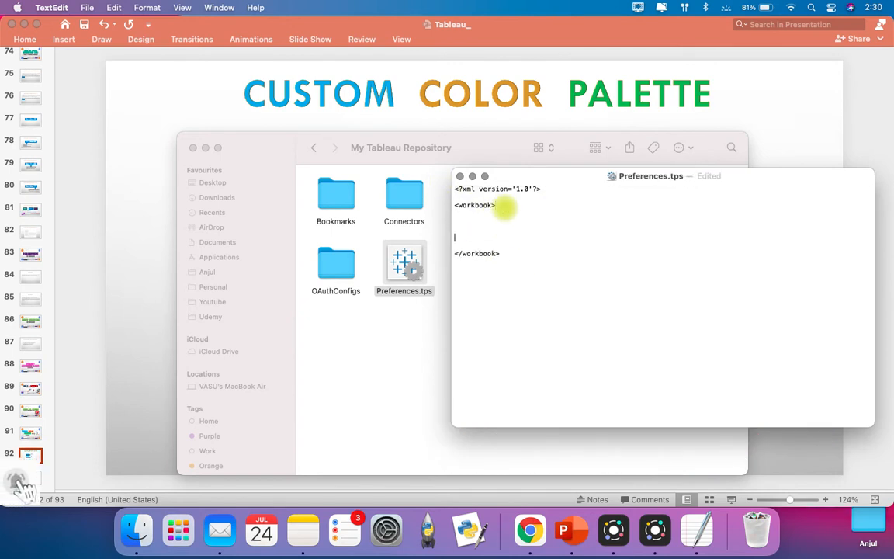
pyautogui.press('Up')
pyautogui.press('Up')
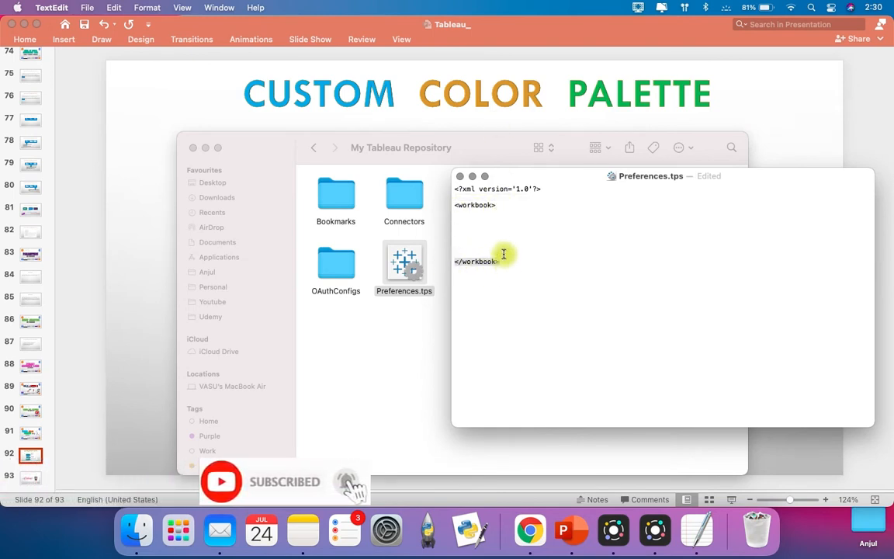
pyautogui.click(489, 226)
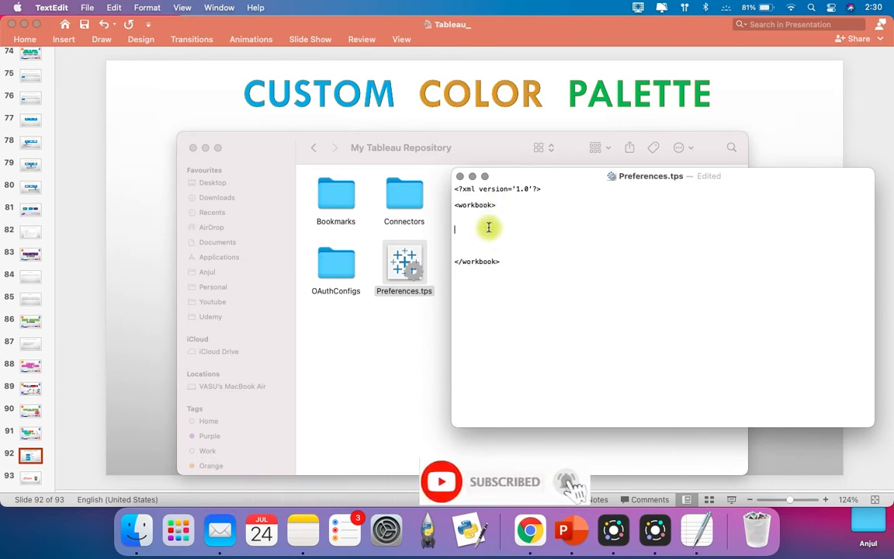
# Step: Copy the complete <preferences> code block from the note in Notes and paste it between the workbook tags of Preferences.tps
pyautogui.rightClick(306, 542)
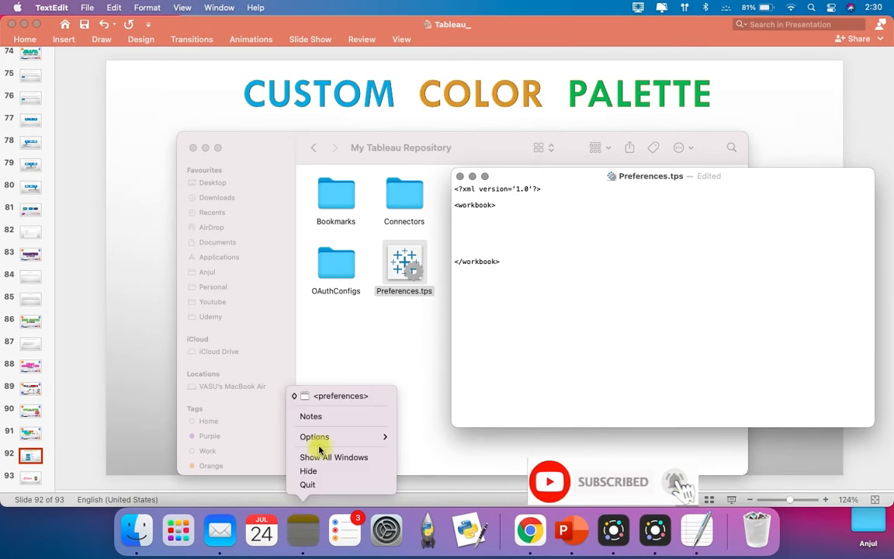
pyautogui.click(330, 402)
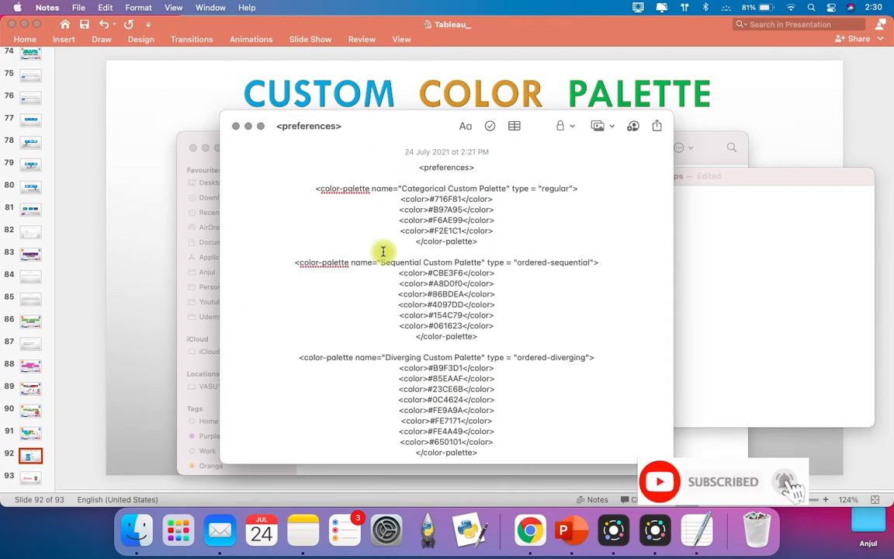
pyautogui.moveTo(419, 166); pyautogui.dragTo(526, 509)
pyautogui.press('super+c')
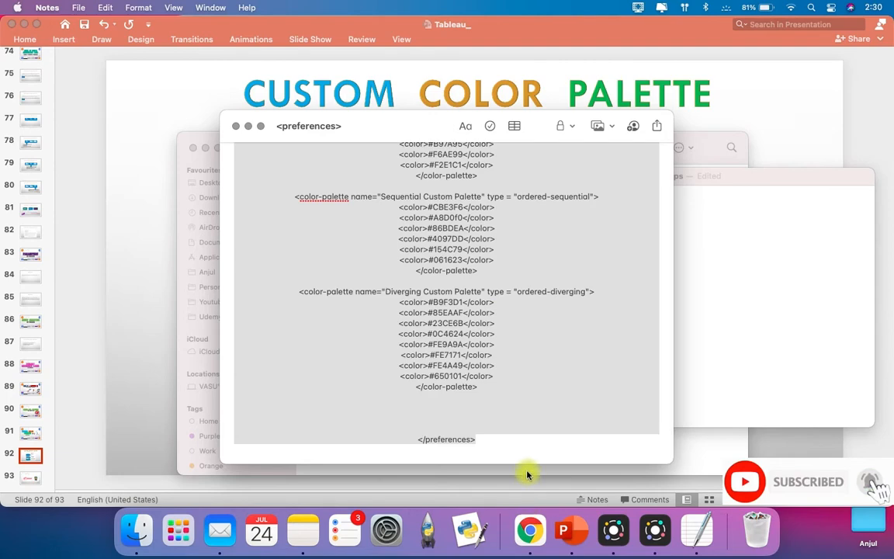
pyautogui.click(248, 125)
pyautogui.click(500, 224)
pyautogui.press('super+v')
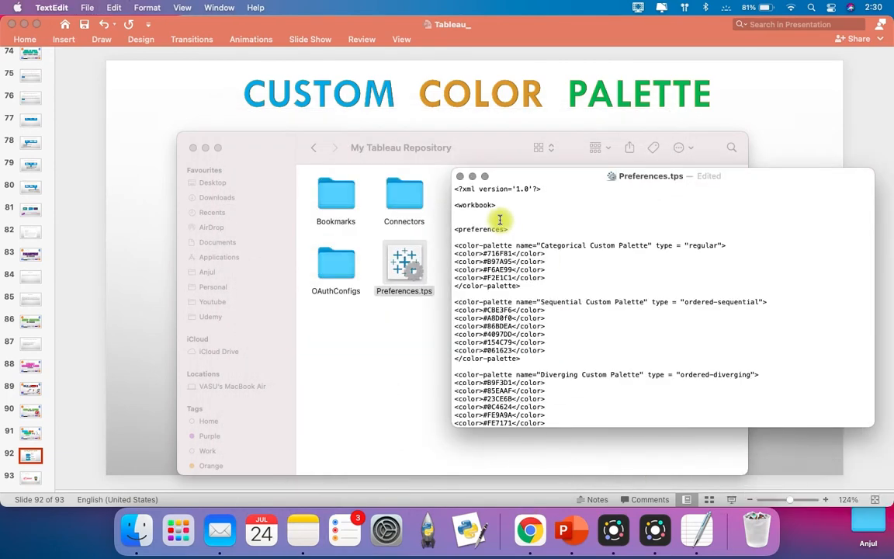
# Step: Review the pasted code, checking the opening <preferences> tag and the closing </preferences> tag
pyautogui.scroll(-1, 595, 300)
pyautogui.scroll(1, 594, 300)
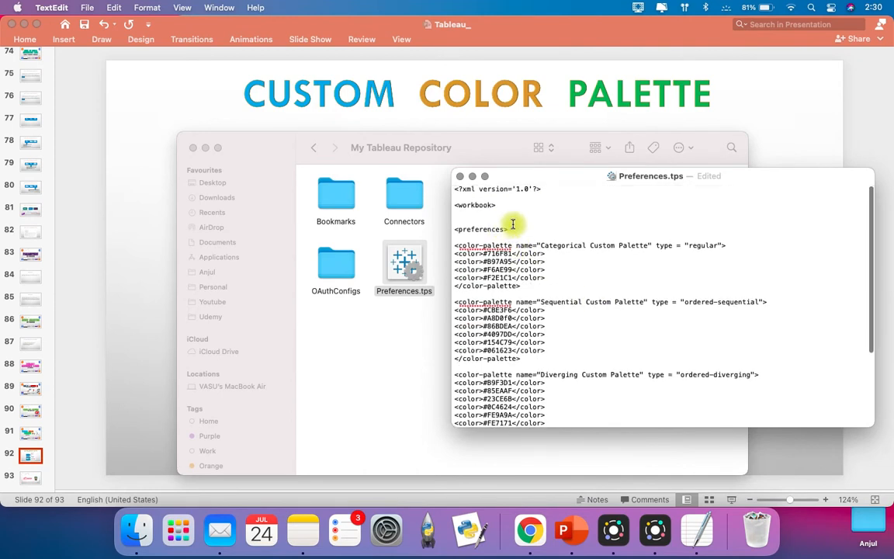
pyautogui.moveTo(516, 229); pyautogui.dragTo(449, 225)
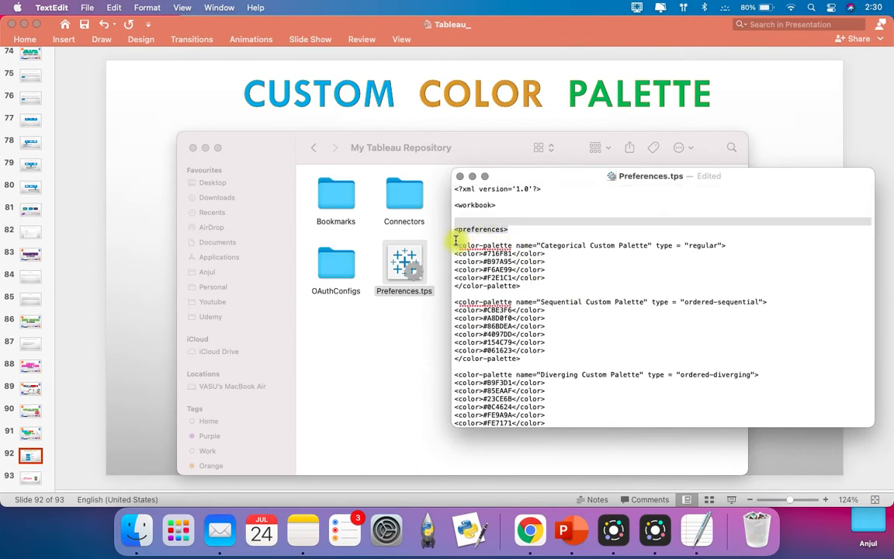
pyautogui.scroll(-5, 555, 295)
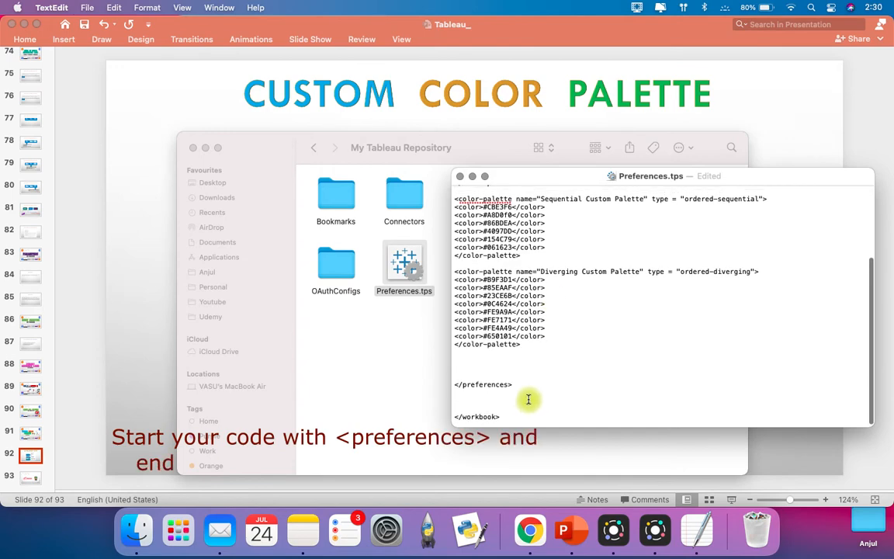
pyautogui.click(520, 391)
pyautogui.moveTo(520, 391); pyautogui.dragTo(452, 382)
pyautogui.scroll(5, 569, 349)
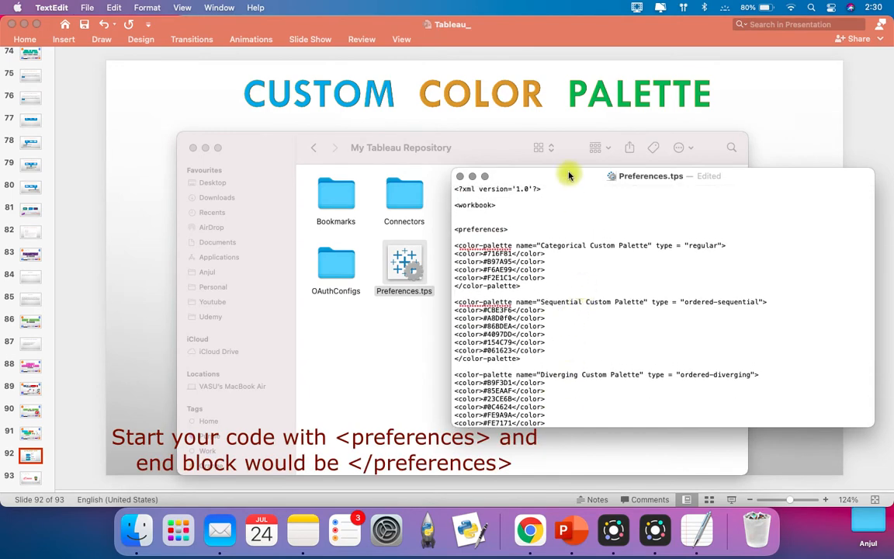
# Step: Show the full code in a taller window and examine the categorical palette's name, type and color entries
pyautogui.moveTo(569, 169); pyautogui.dragTo(552, 75)
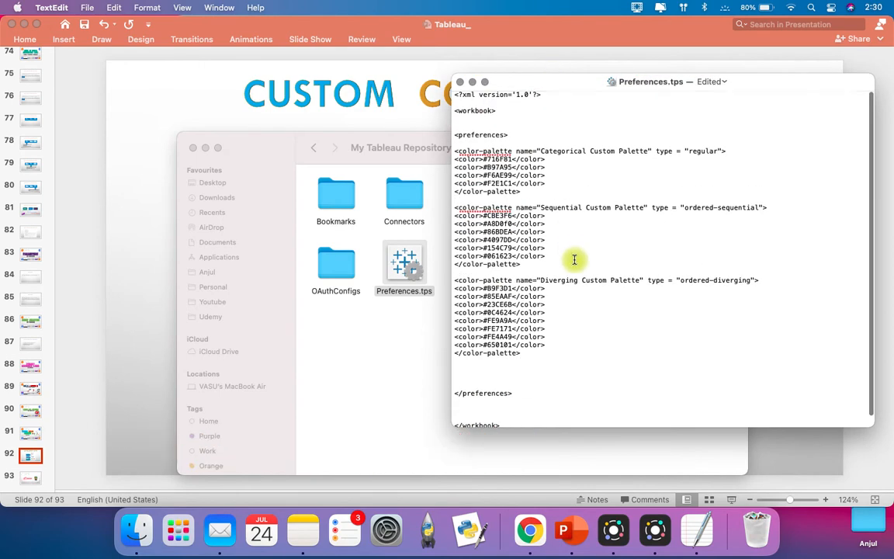
pyautogui.moveTo(574, 428); pyautogui.dragTo(577, 477)
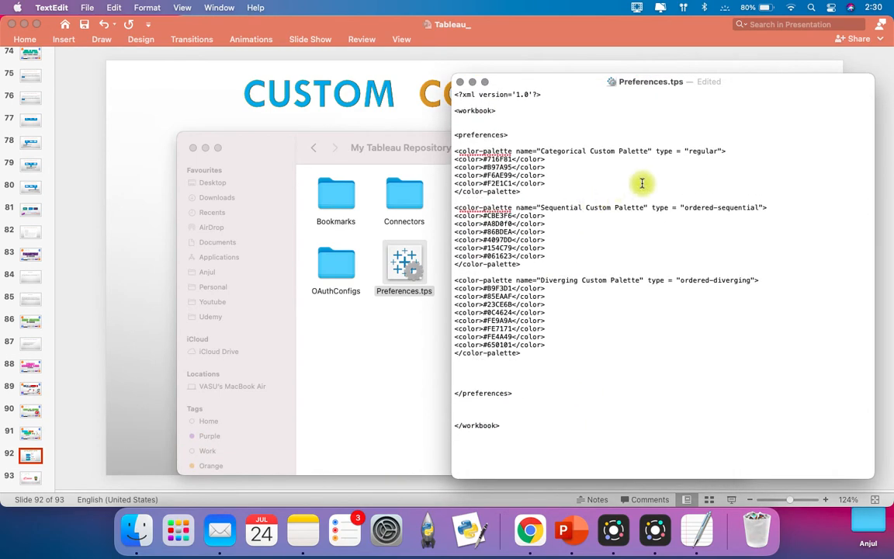
pyautogui.click(550, 185)
pyautogui.moveTo(541, 192); pyautogui.dragTo(457, 149)
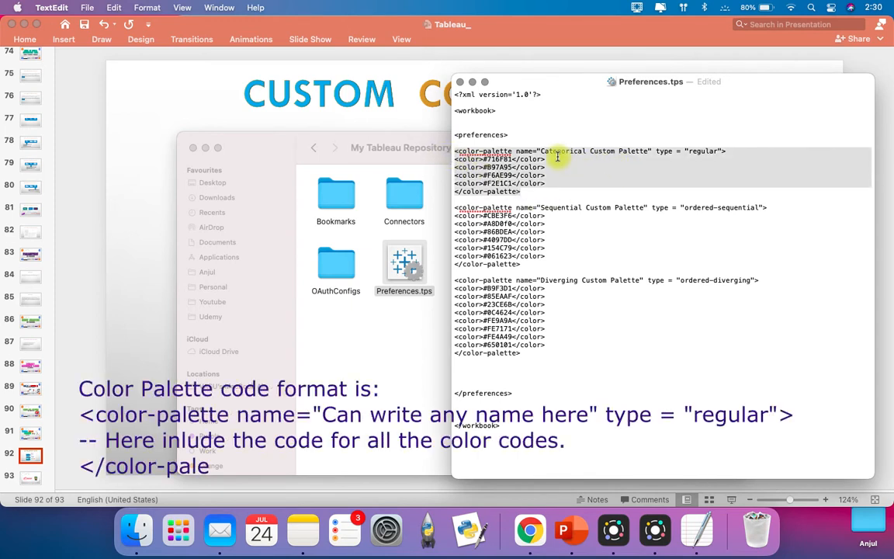
pyautogui.click(629, 155)
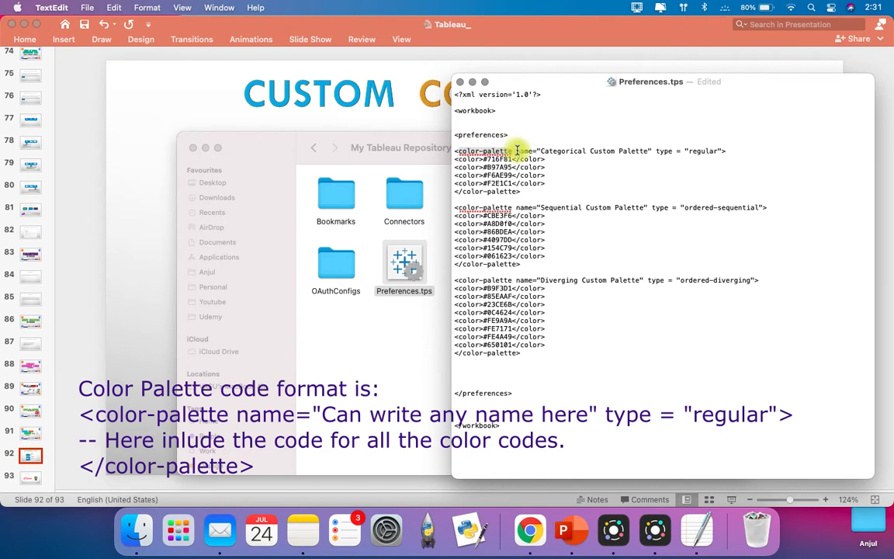
pyautogui.click(545, 152)
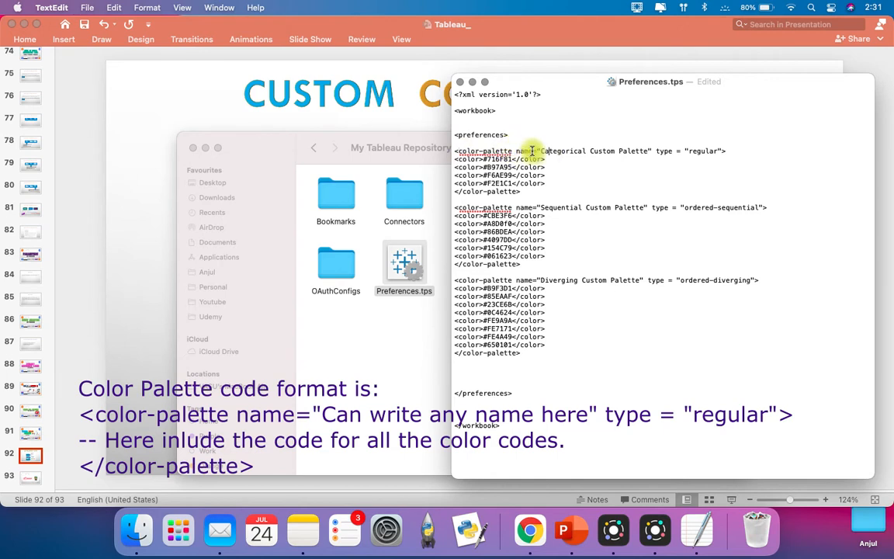
pyautogui.moveTo(537, 152); pyautogui.dragTo(642, 153)
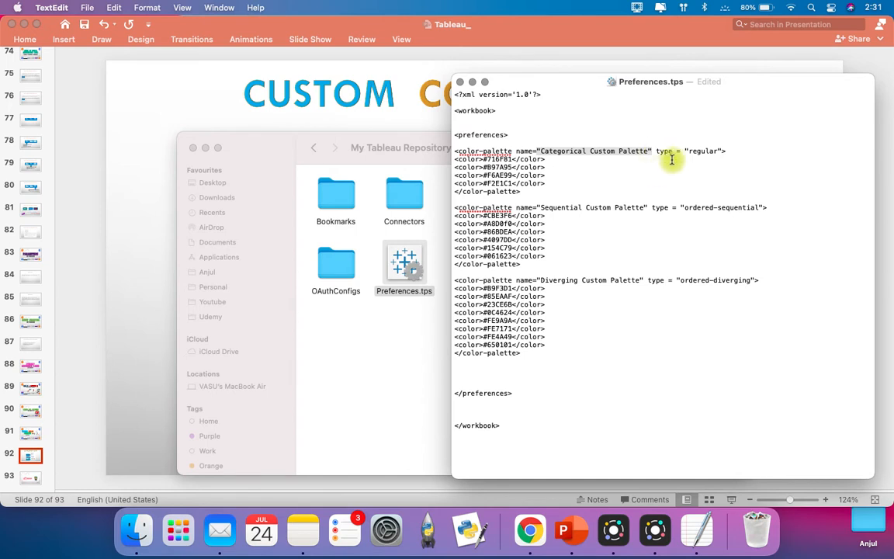
pyautogui.moveTo(685, 151); pyautogui.dragTo(723, 150)
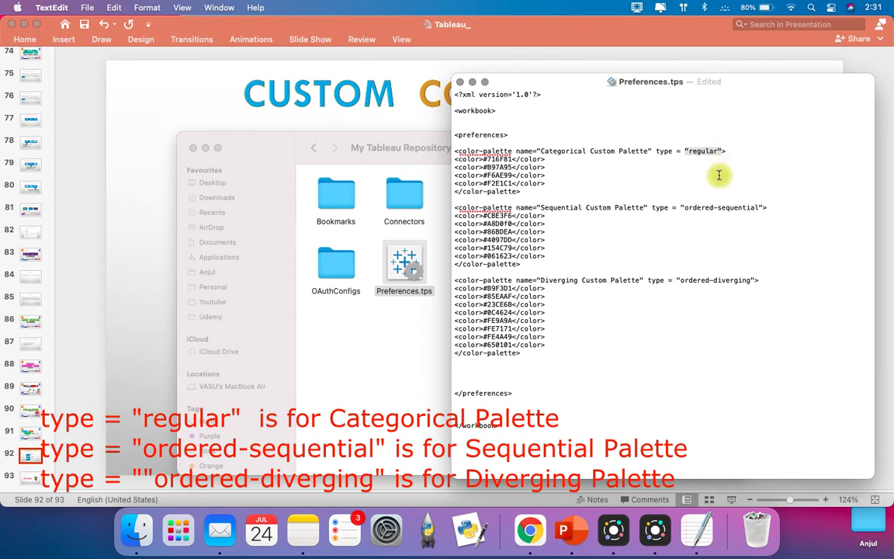
pyautogui.click(456, 159)
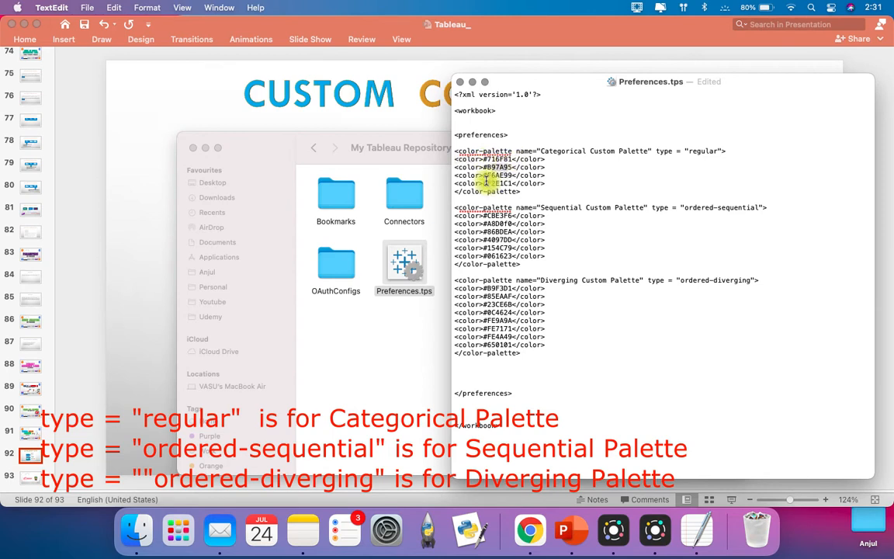
pyautogui.click(549, 182)
pyautogui.press('Return')
pyautogui.press('Return')
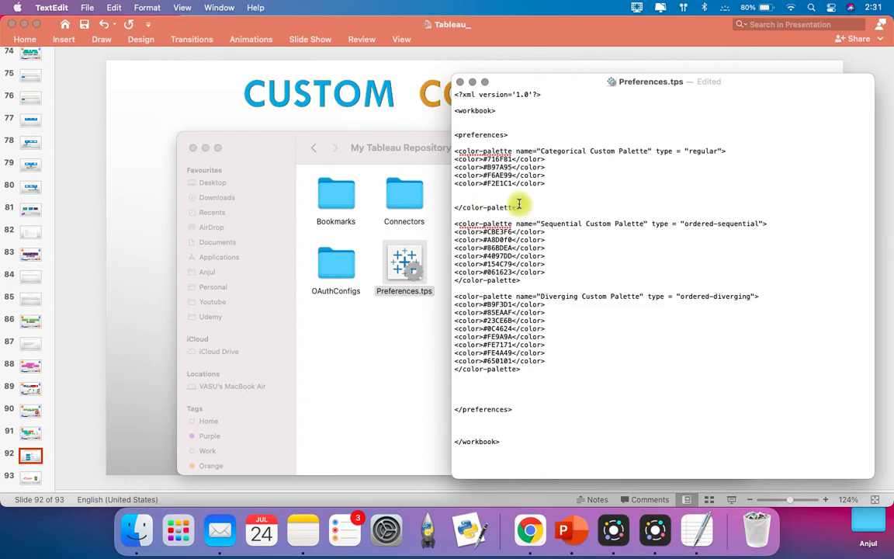
pyautogui.press('BackSpace')
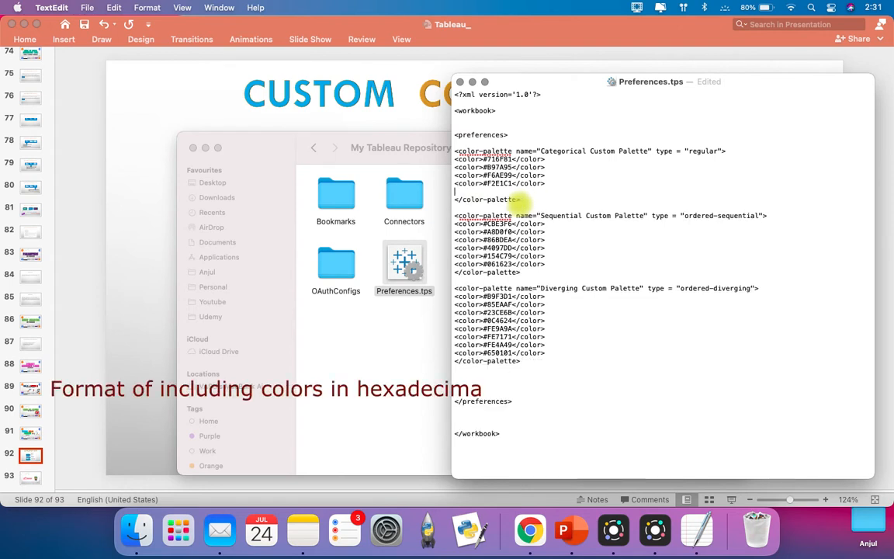
pyautogui.press('BackSpace')
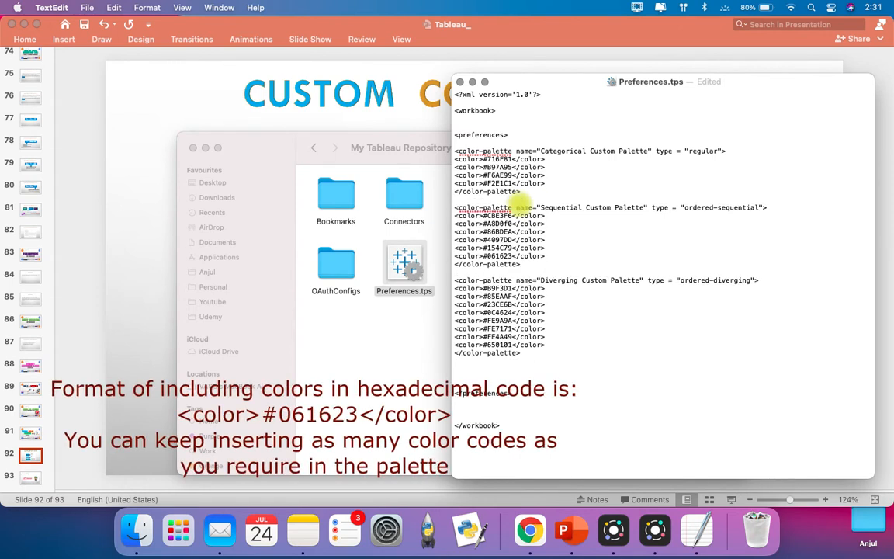
# Step: Examine the names, types and color codes of the sequential and diverging palettes, plus the closing preferences and workbook tags
pyautogui.moveTo(457, 208); pyautogui.dragTo(510, 209)
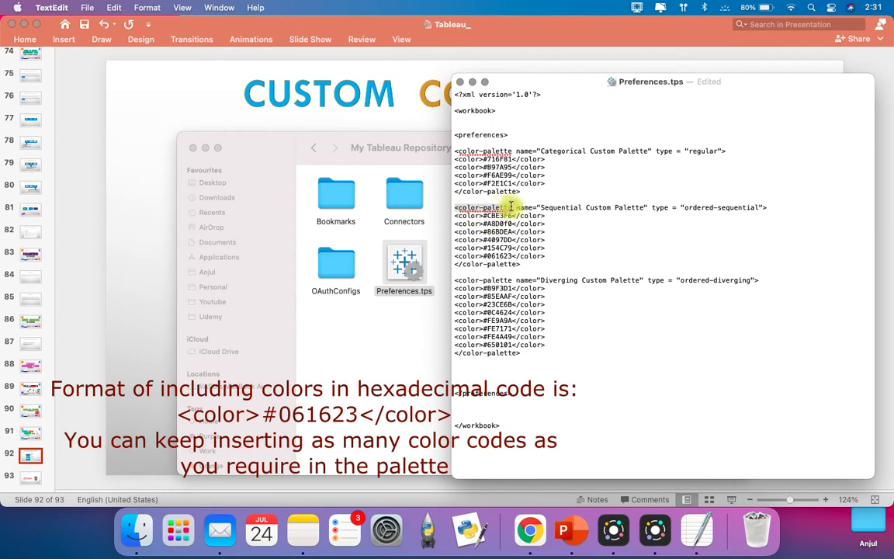
pyautogui.moveTo(543, 207); pyautogui.dragTo(651, 207)
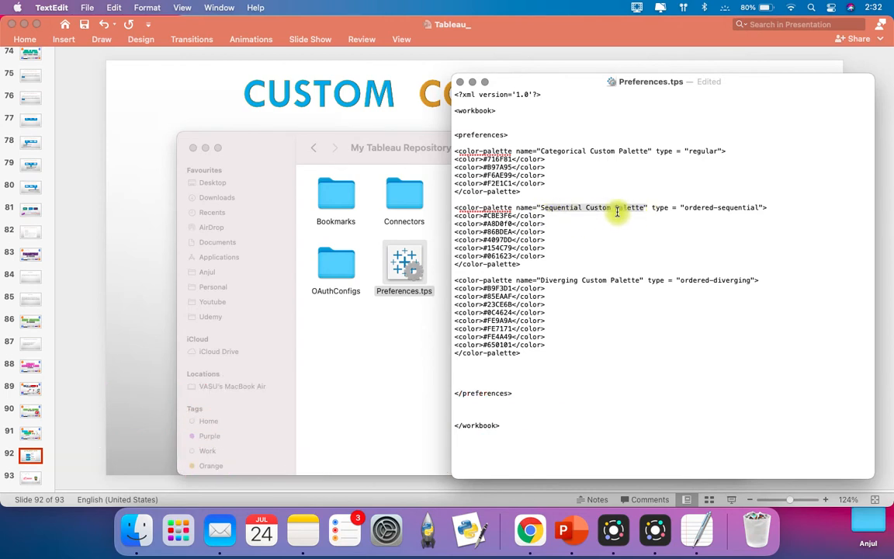
pyautogui.moveTo(653, 208); pyautogui.dragTo(754, 204)
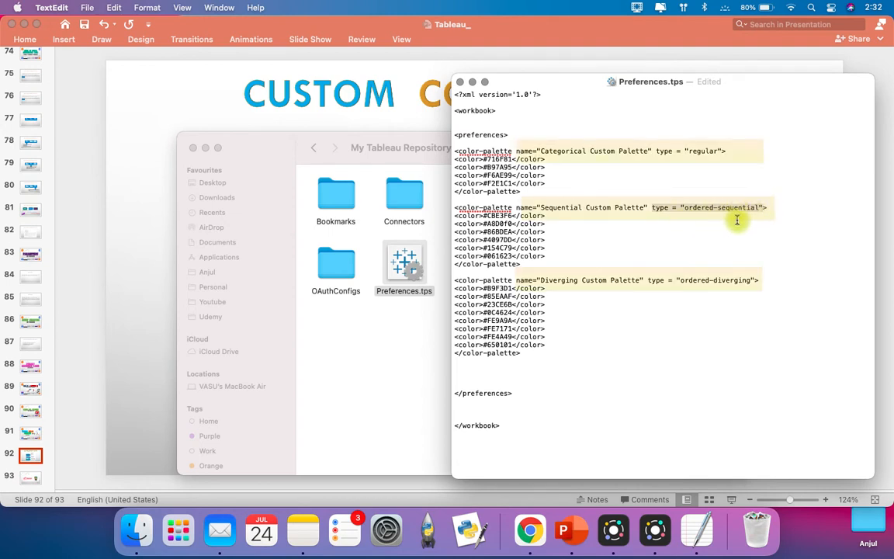
pyautogui.click(486, 218)
pyautogui.moveTo(486, 218); pyautogui.dragTo(509, 253)
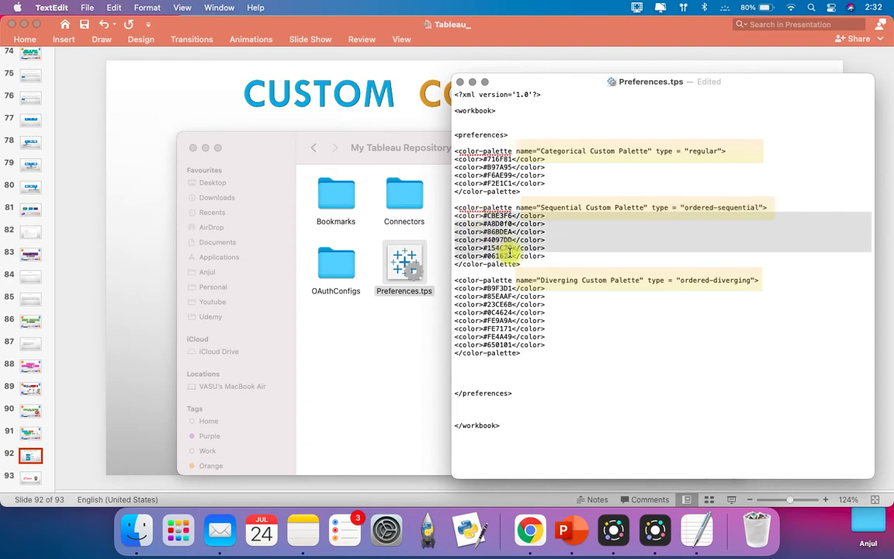
pyautogui.moveTo(523, 267)
pyautogui.mouseDown()
pyautogui.moveTo(454, 266)
pyautogui.moveTo(459, 279)
pyautogui.moveTo(511, 278)
pyautogui.mouseUp()
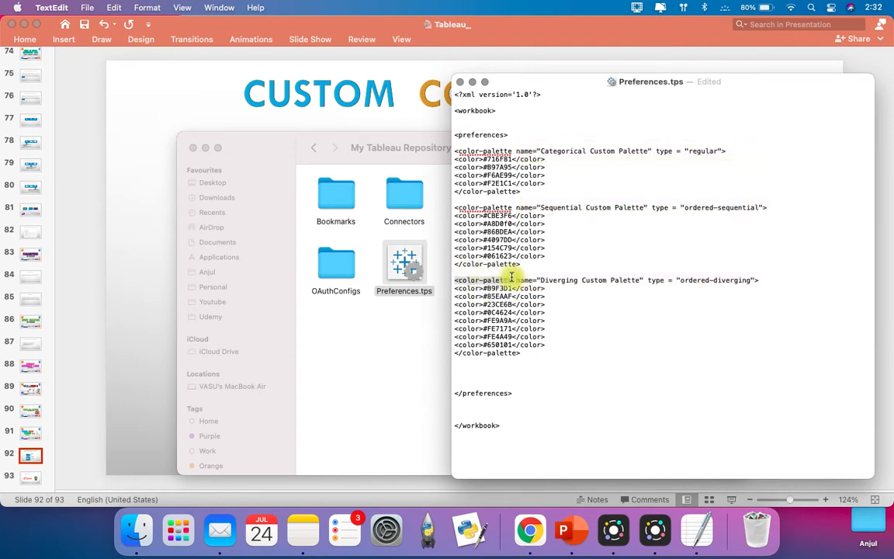
pyautogui.moveTo(516, 280); pyautogui.dragTo(755, 280)
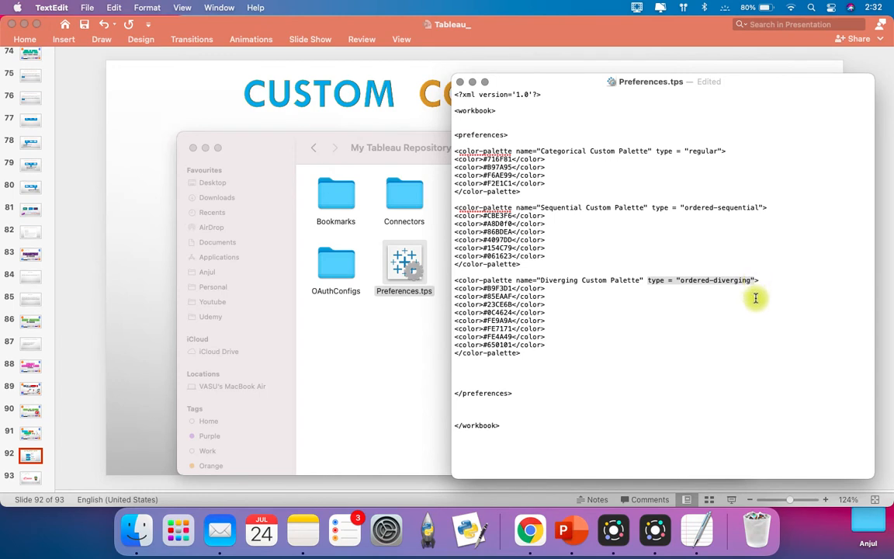
pyautogui.moveTo(457, 293)
pyautogui.mouseDown()
pyautogui.moveTo(512, 320)
pyautogui.moveTo(457, 289)
pyautogui.mouseUp()
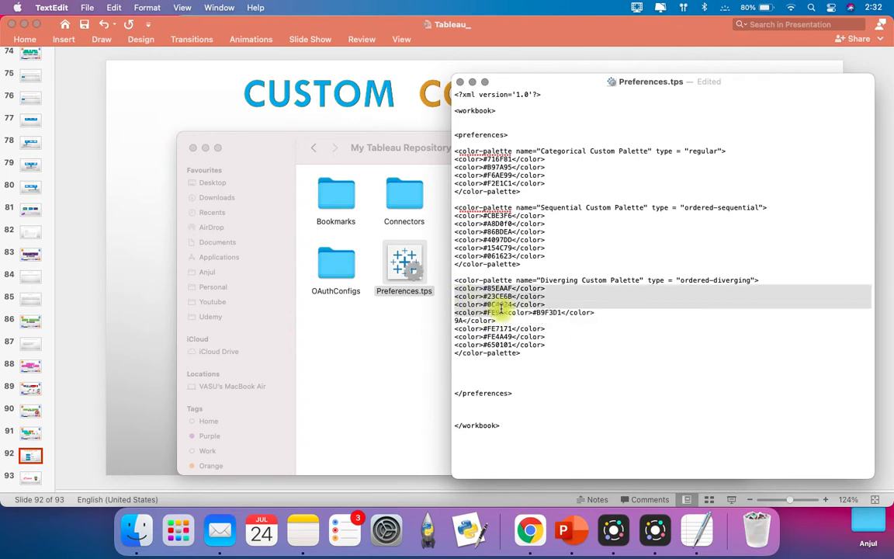
pyautogui.press('super+z')
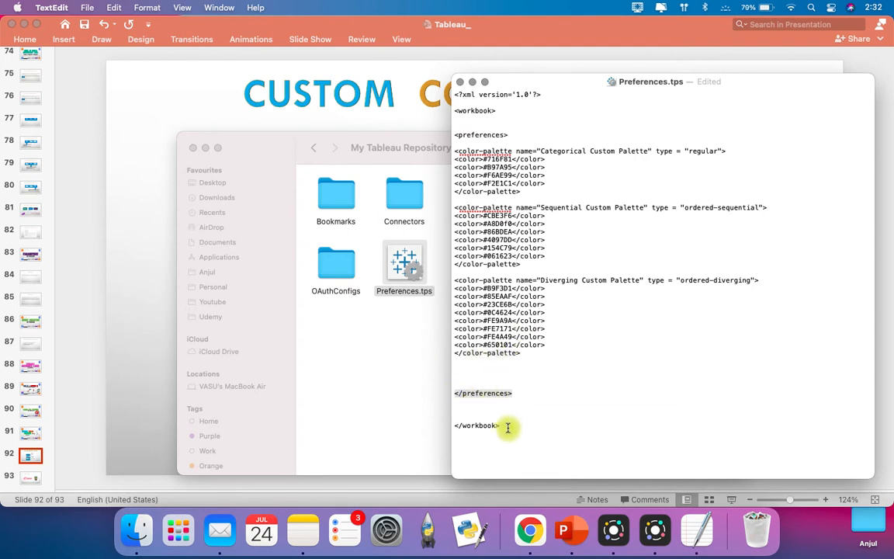
pyautogui.moveTo(508, 428); pyautogui.dragTo(459, 421)
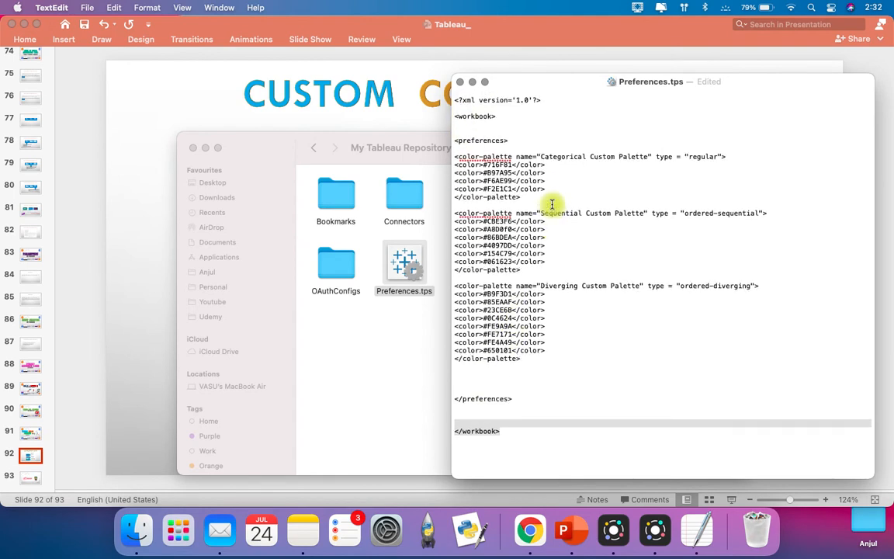
pyautogui.click(520, 403)
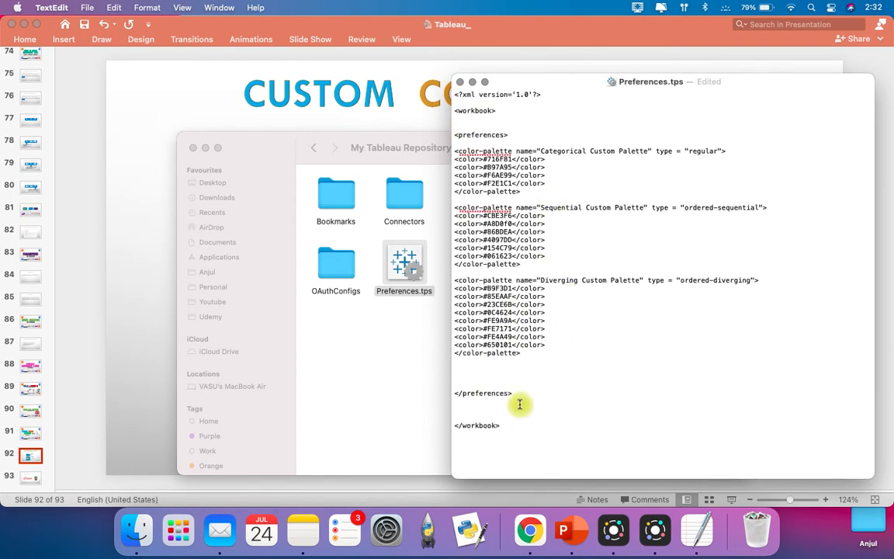
# Step: Close the edited Preferences.tps file and launch Tableau Public so the custom palettes load
pyautogui.click(462, 82)
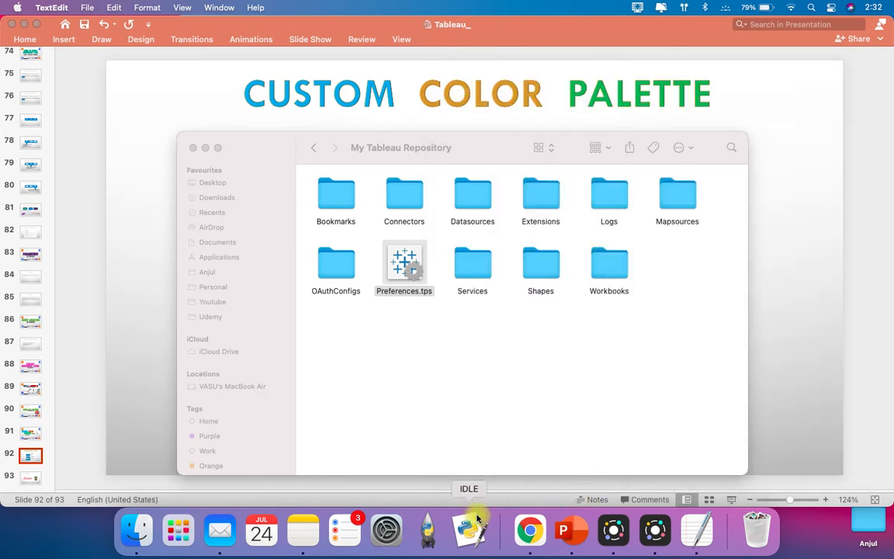
pyautogui.click(178, 530)
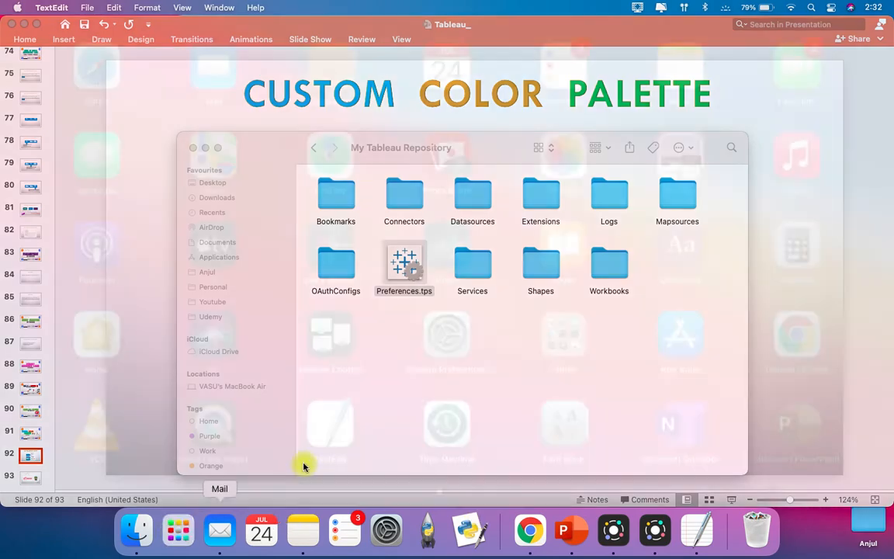
pyautogui.scroll(-3, 608, 380)
pyautogui.click(776, 159)
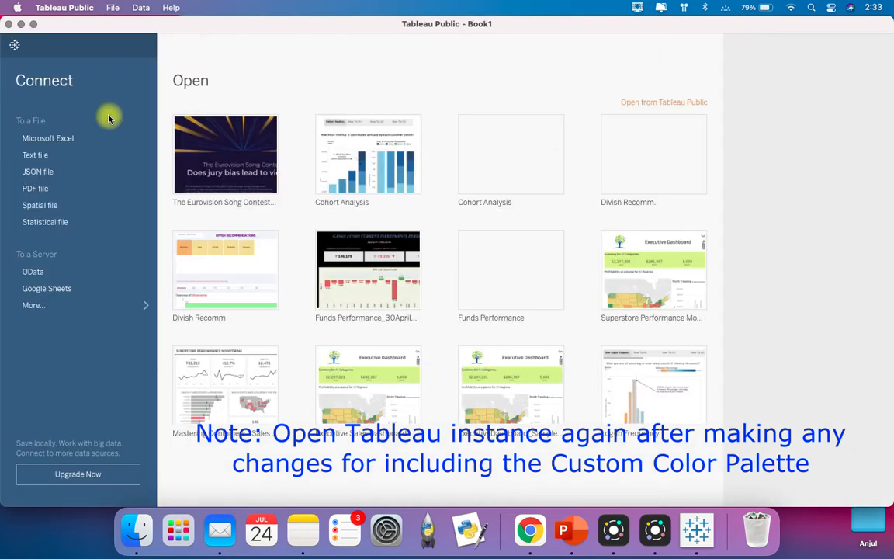
# Step: Connect to the Superstore.xlsx Excel workbook on the Desktop and go to Sheet 1
pyautogui.click(63, 140)
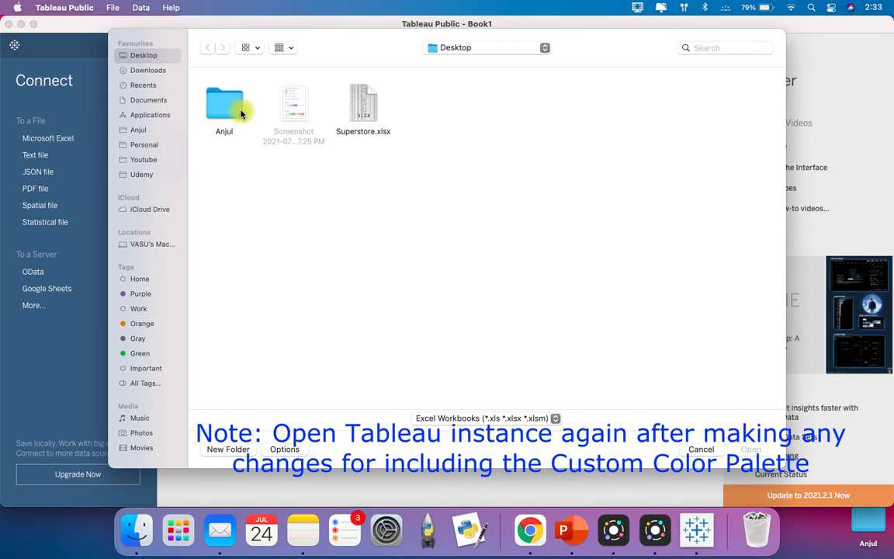
pyautogui.doubleClick(359, 103)
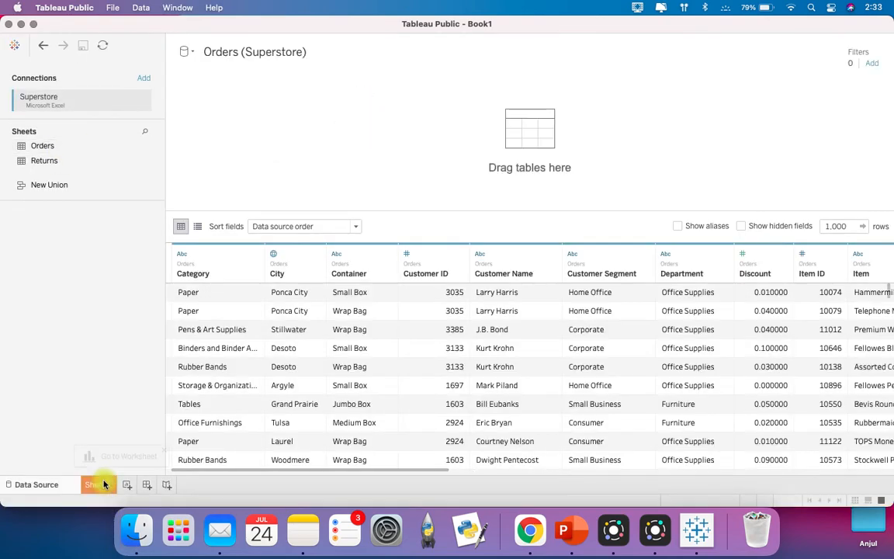
pyautogui.click(104, 485)
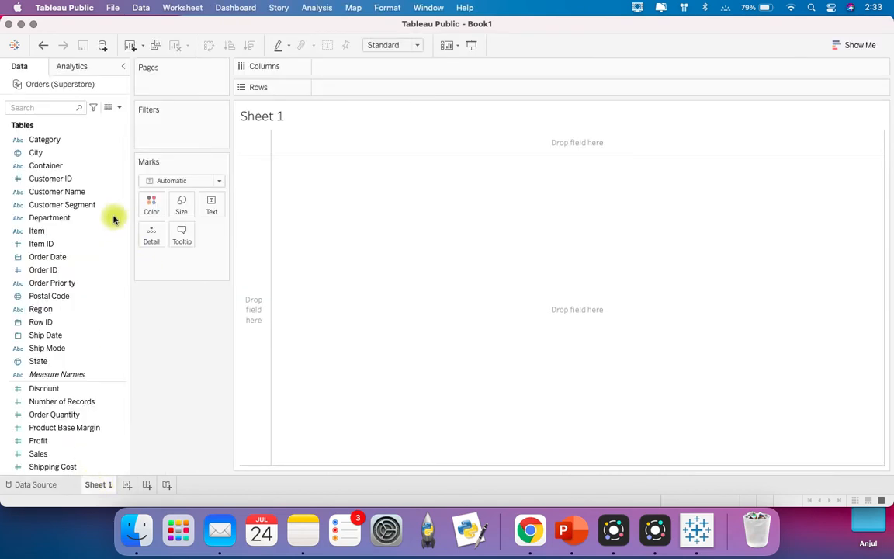
# Step: Plot Sales by Department as bars, swap Department for Region in the columns, and color the bars by Region
pyautogui.moveTo(84, 218); pyautogui.dragTo(361, 67)
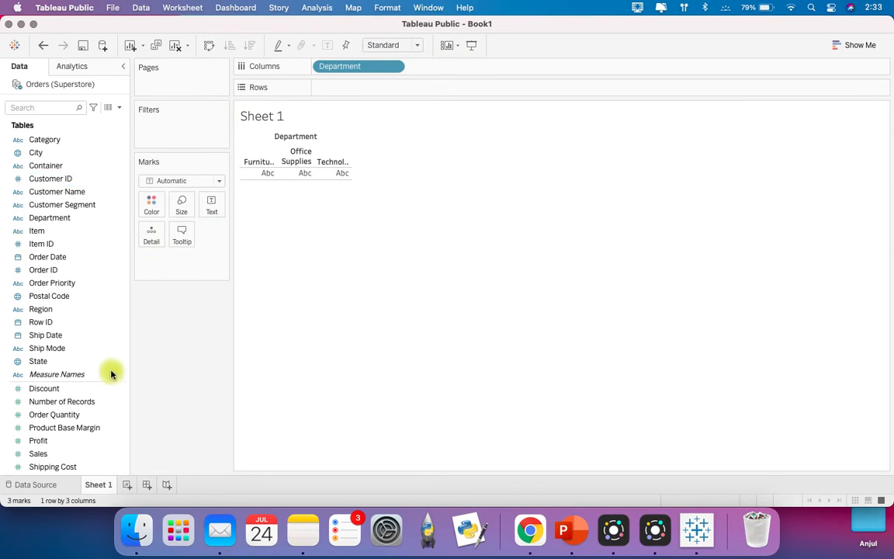
pyautogui.moveTo(67, 453); pyautogui.dragTo(339, 87)
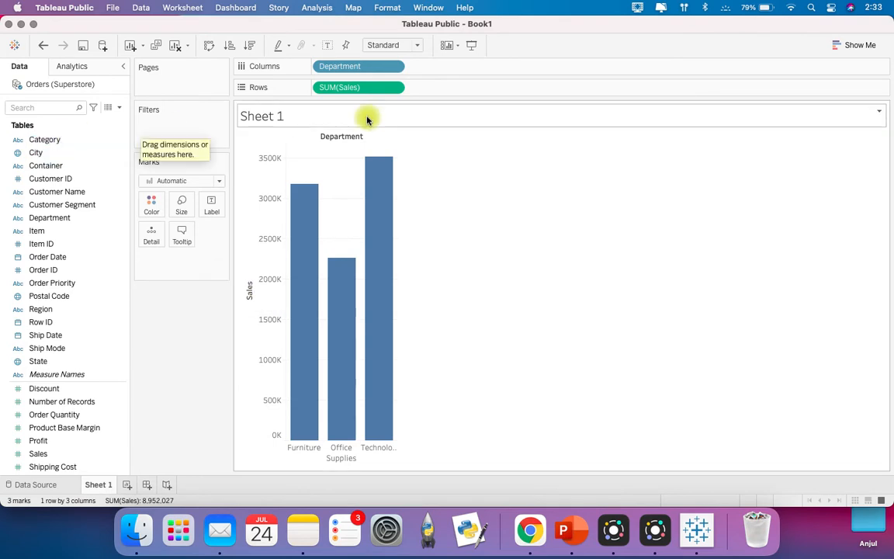
pyautogui.moveTo(277, 40); pyautogui.dragTo(268, 43)
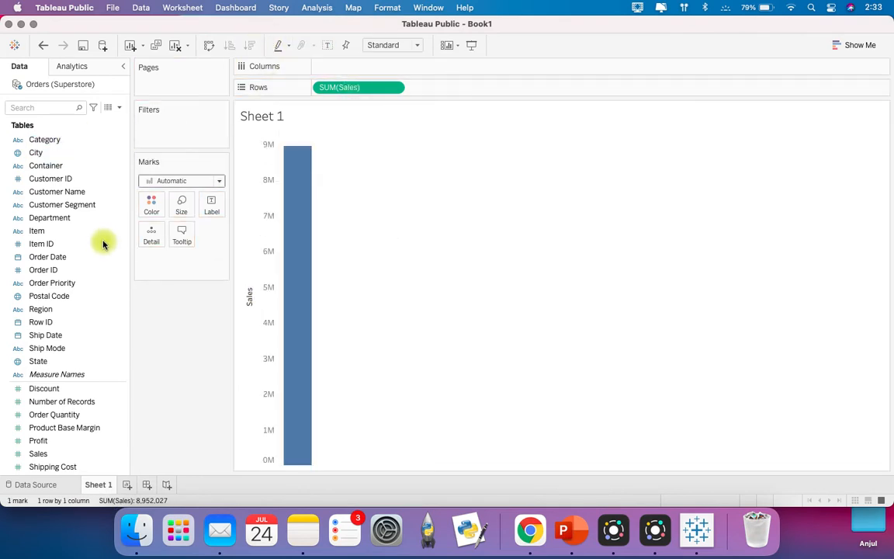
pyautogui.moveTo(76, 309); pyautogui.dragTo(343, 67)
pyautogui.moveTo(60, 311); pyautogui.dragTo(152, 203)
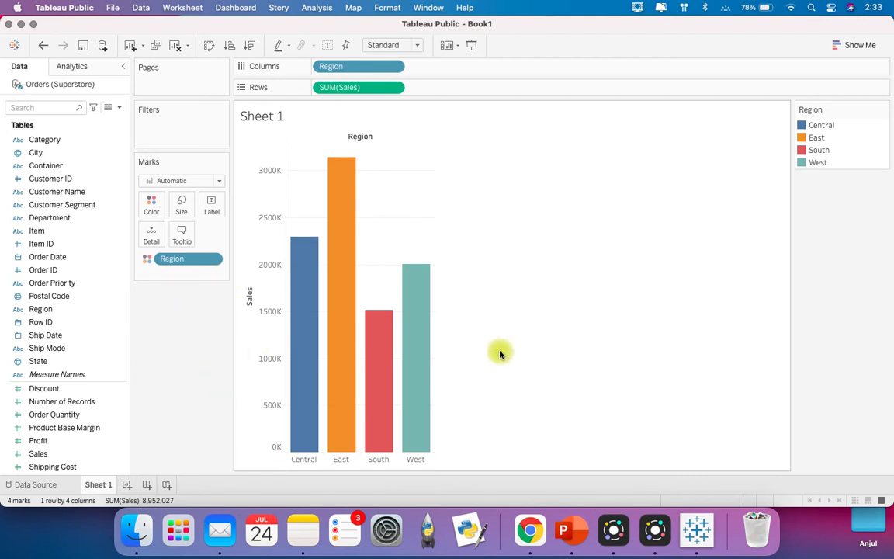
# Step: Assign the Categorical Custom Palette to the Region colors of the bar chart
pyautogui.click(154, 205)
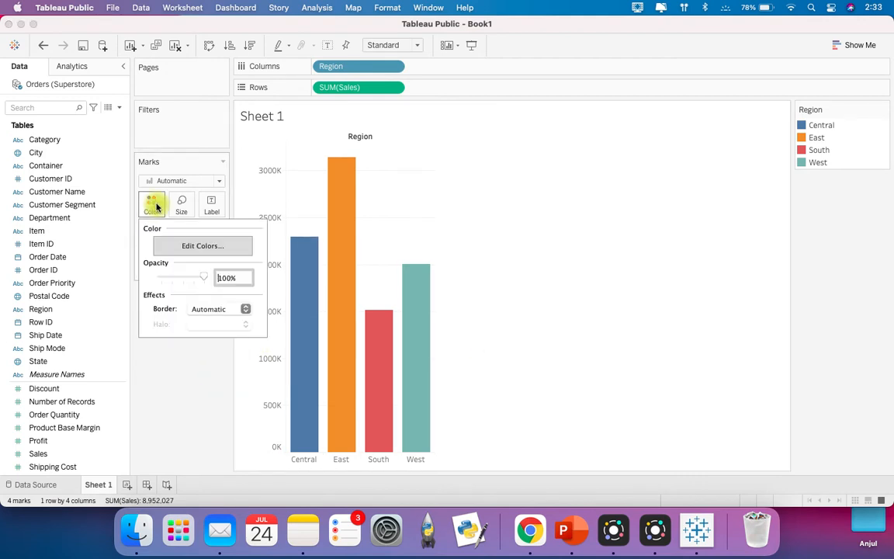
pyautogui.click(198, 246)
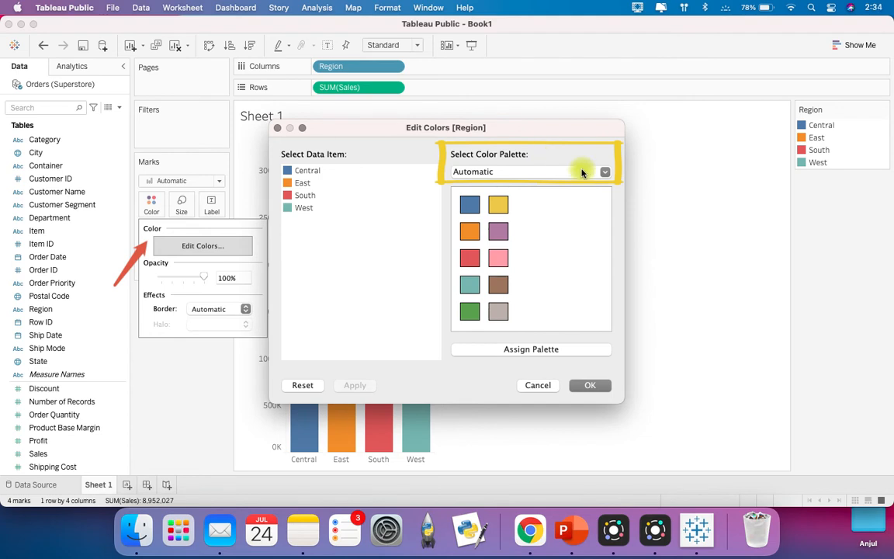
pyautogui.click(583, 173)
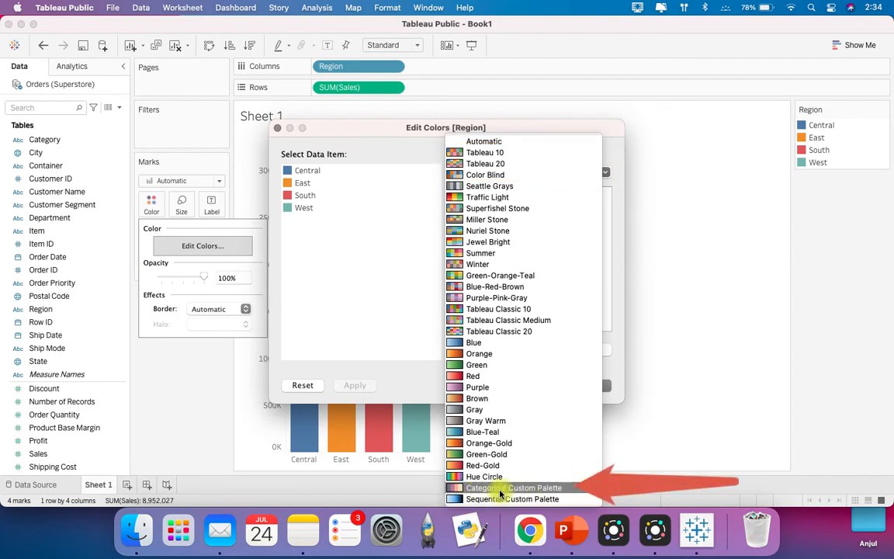
pyautogui.click(583, 489)
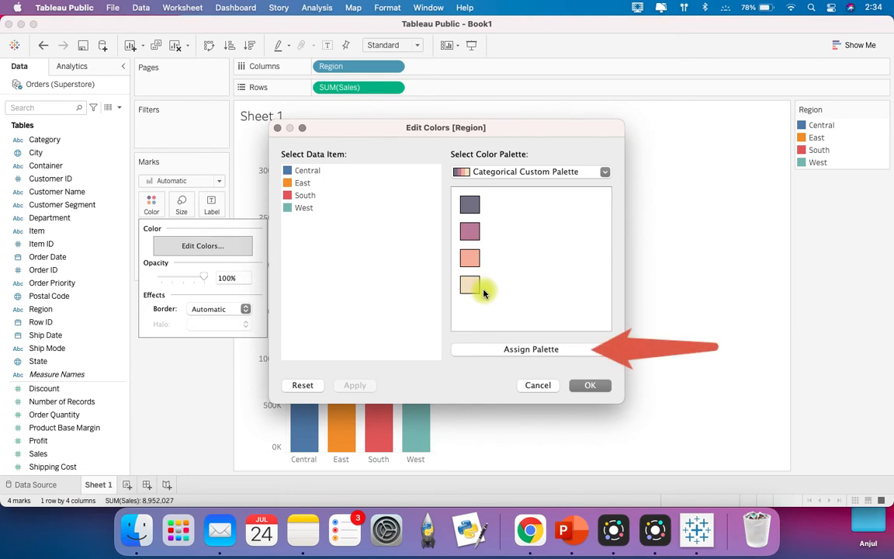
pyautogui.click(559, 351)
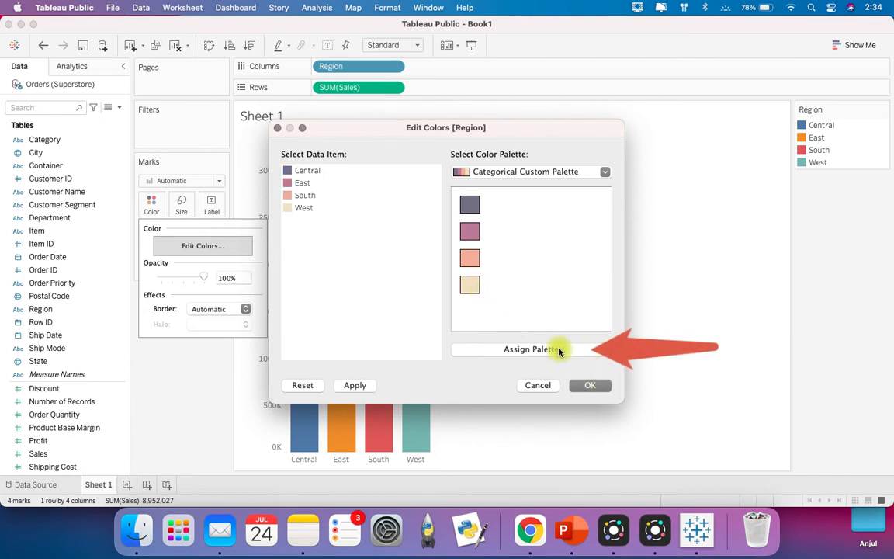
pyautogui.click(592, 385)
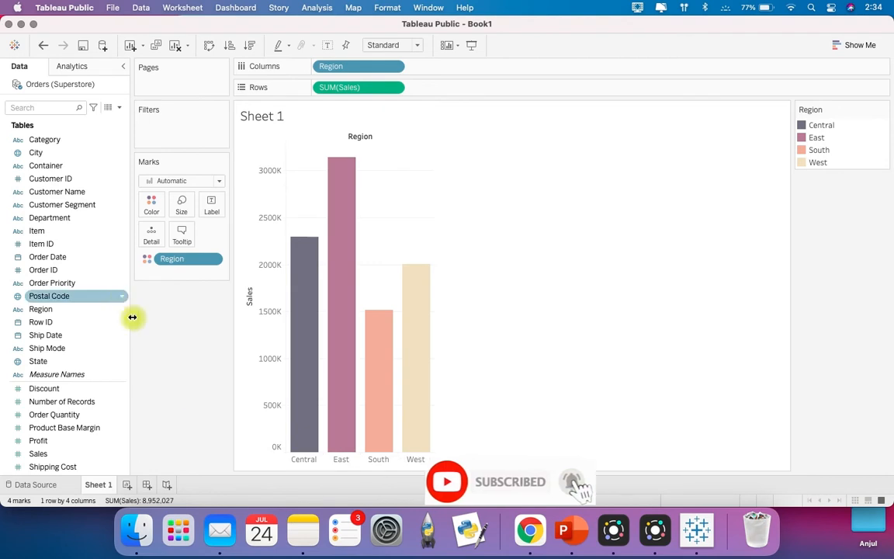
# Step: Add a new worksheet that plots Sales in the rows as disaggregated marks, colored by Sales
pyautogui.click(128, 484)
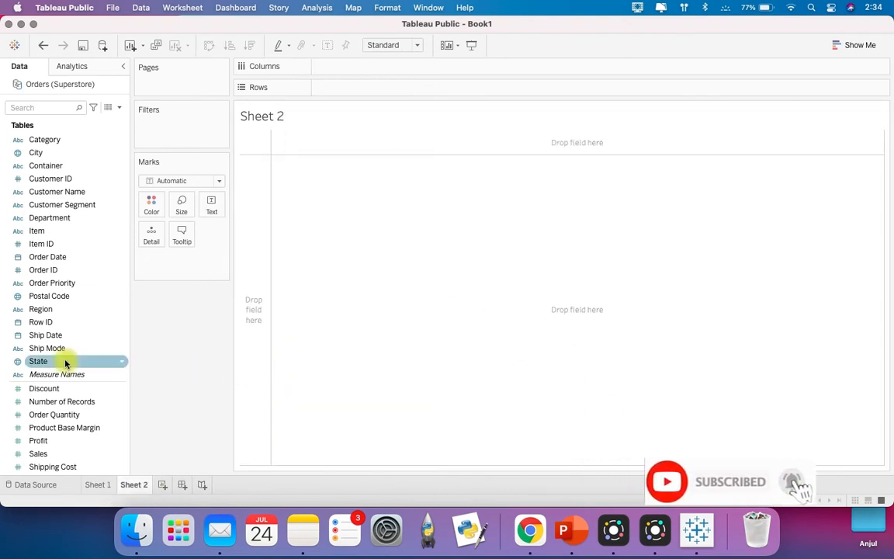
pyautogui.moveTo(55, 458); pyautogui.dragTo(332, 95)
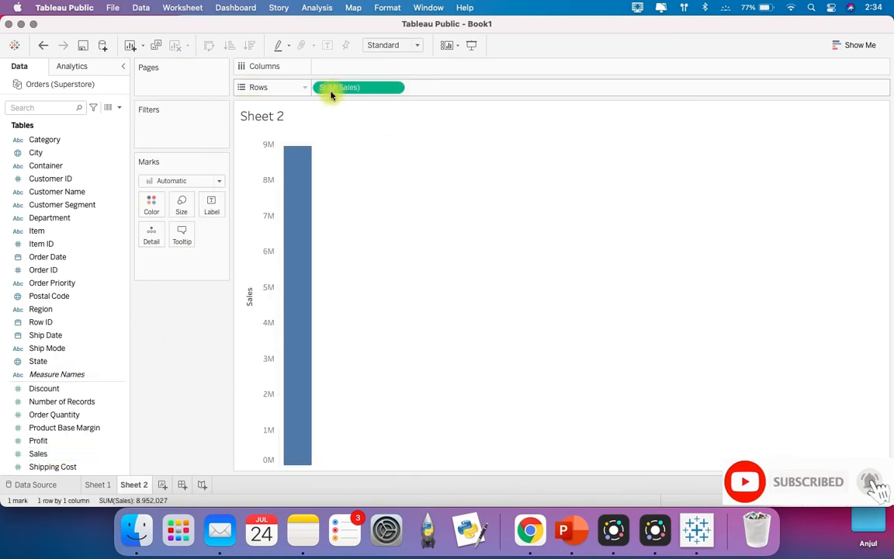
pyautogui.click(320, 8)
pyautogui.click(338, 40)
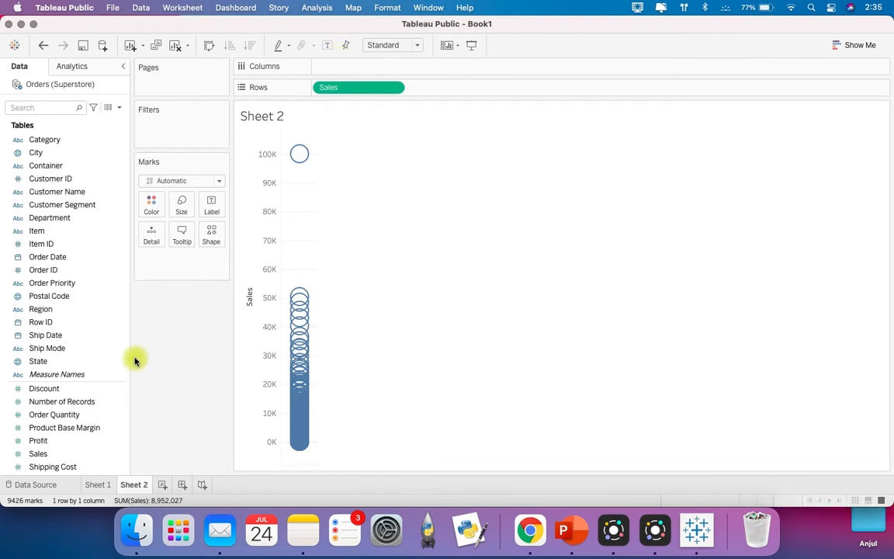
pyautogui.moveTo(37, 458); pyautogui.dragTo(143, 210)
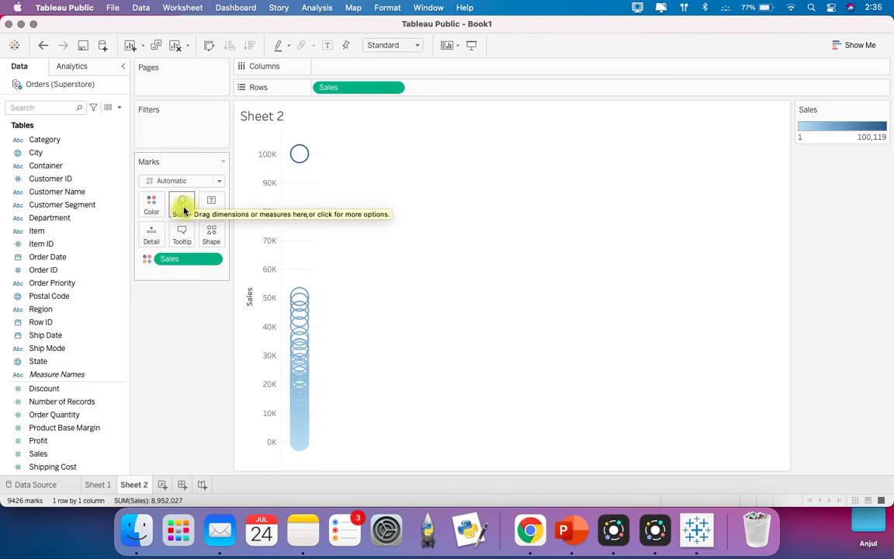
# Step: Apply the Sequential Custom Palette to the Sales colors
pyautogui.click(155, 205)
pyautogui.click(203, 247)
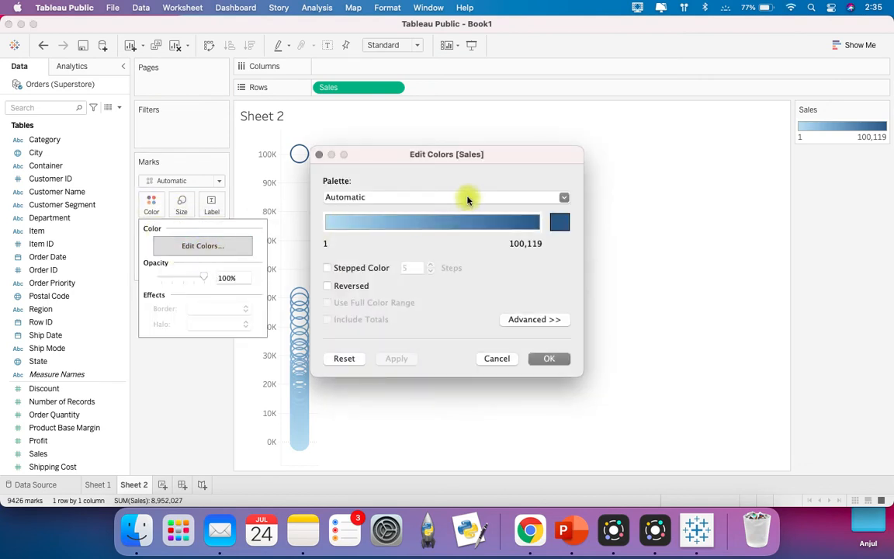
pyautogui.click(468, 197)
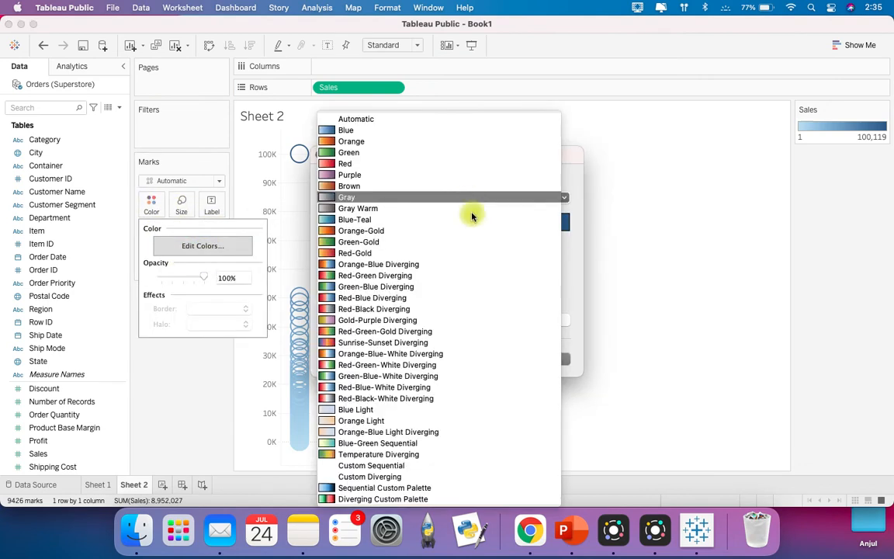
pyautogui.click(421, 489)
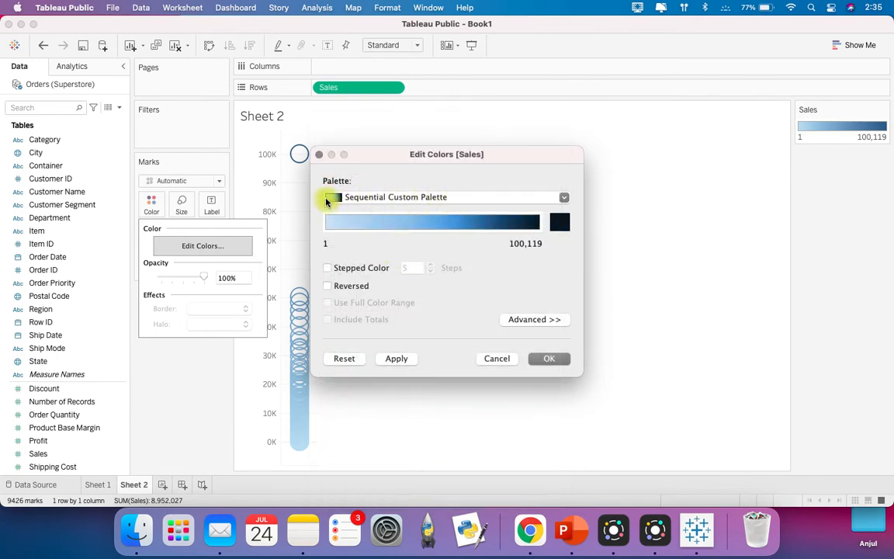
pyautogui.click(559, 360)
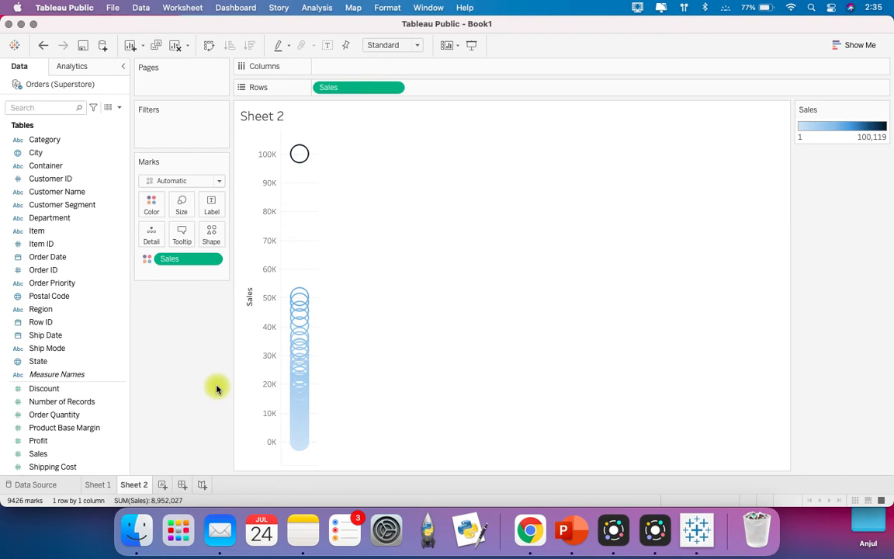
# Step: Add a third worksheet that plots Profit in the rows as disaggregated marks, colored by Profit
pyautogui.click(163, 485)
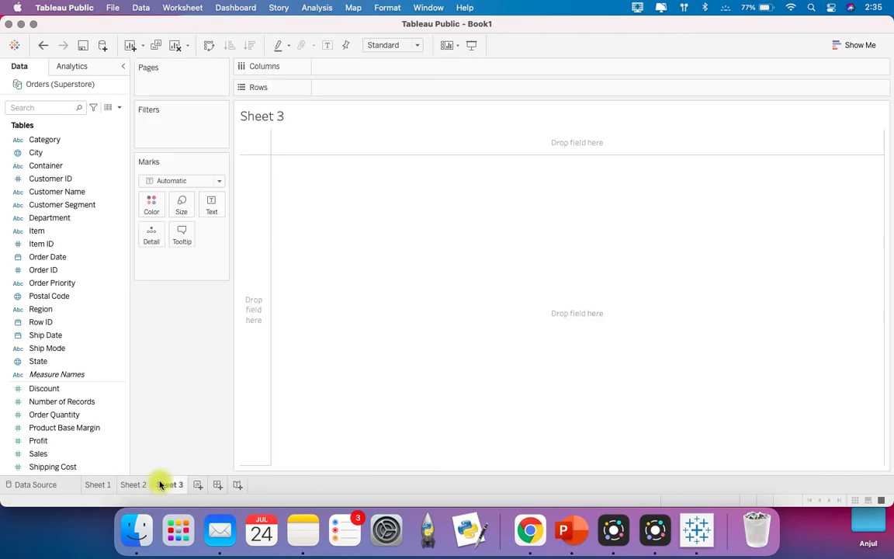
pyautogui.moveTo(22, 444)
pyautogui.mouseDown()
pyautogui.moveTo(243, 223)
pyautogui.moveTo(315, 86)
pyautogui.mouseUp()
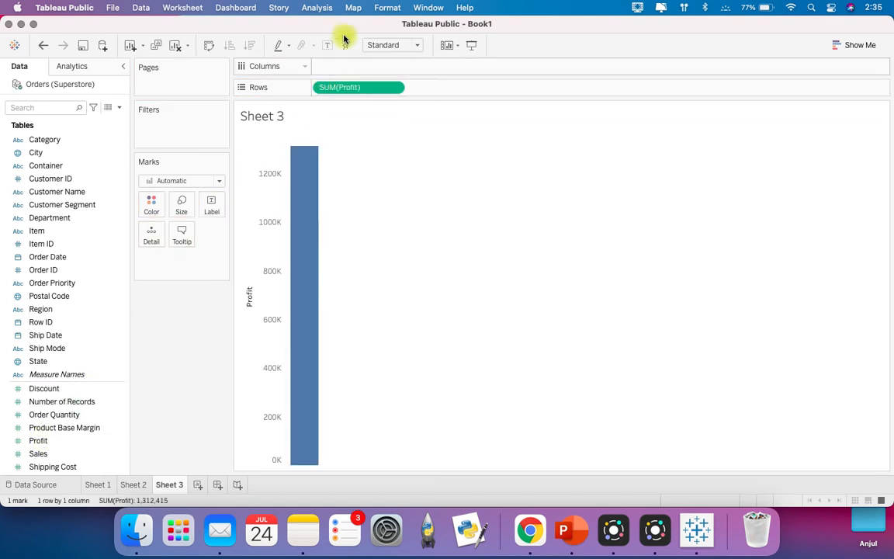
pyautogui.click(326, 12)
pyautogui.click(336, 39)
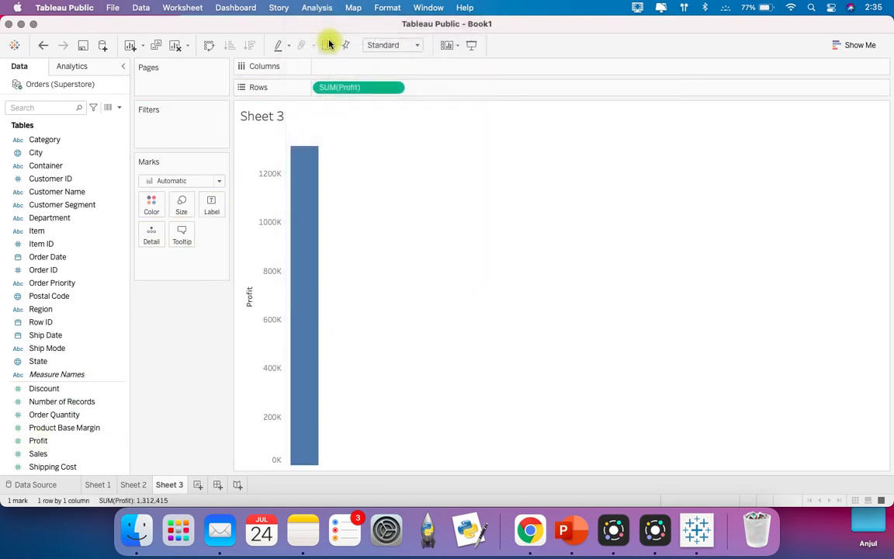
pyautogui.click(53, 442)
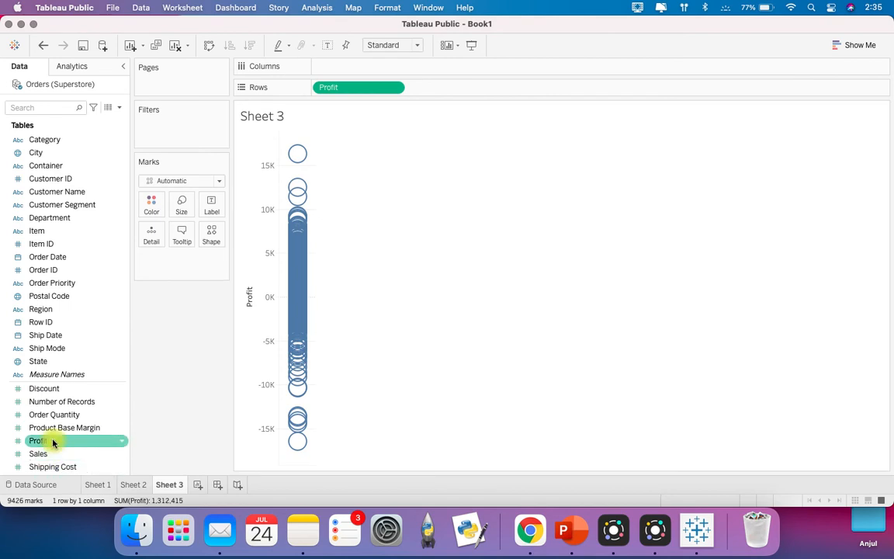
pyautogui.moveTo(53, 443); pyautogui.dragTo(153, 206)
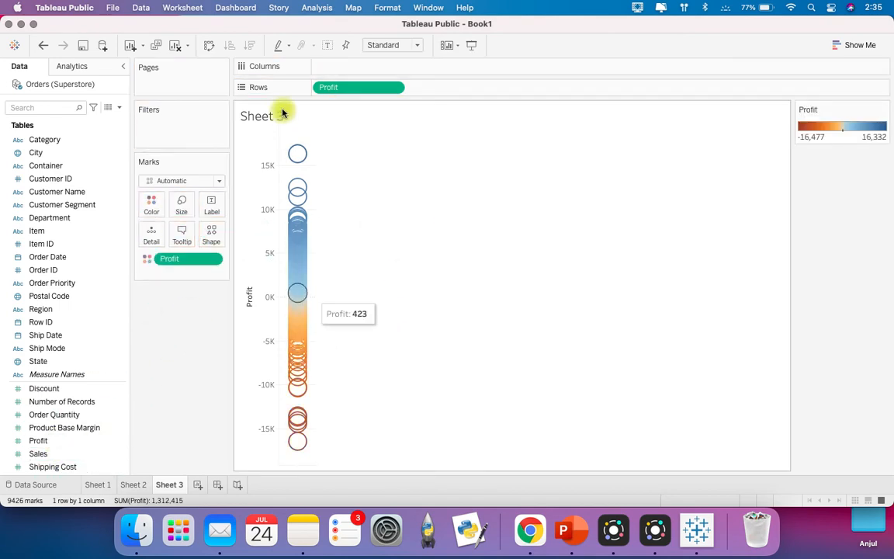
# Step: Apply the Diverging Custom Palette to the Profit colors
pyautogui.click(153, 203)
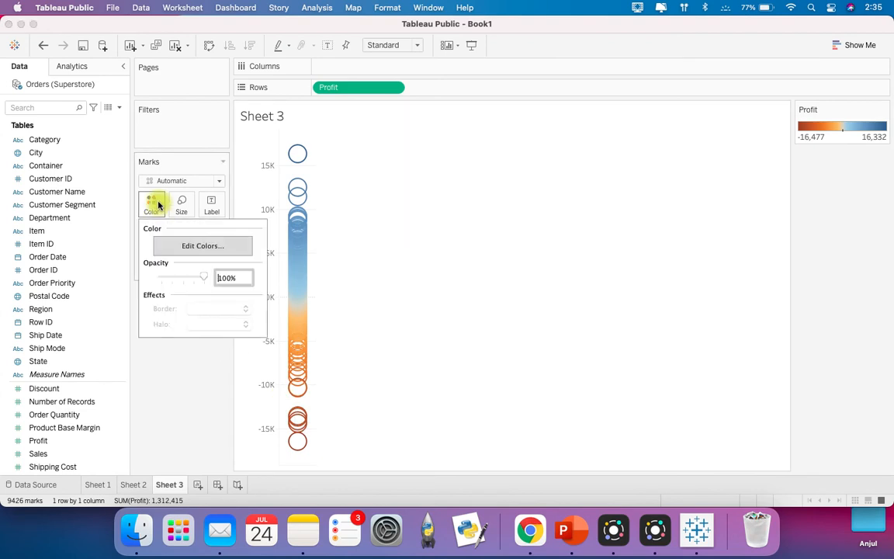
pyautogui.click(186, 244)
pyautogui.click(512, 198)
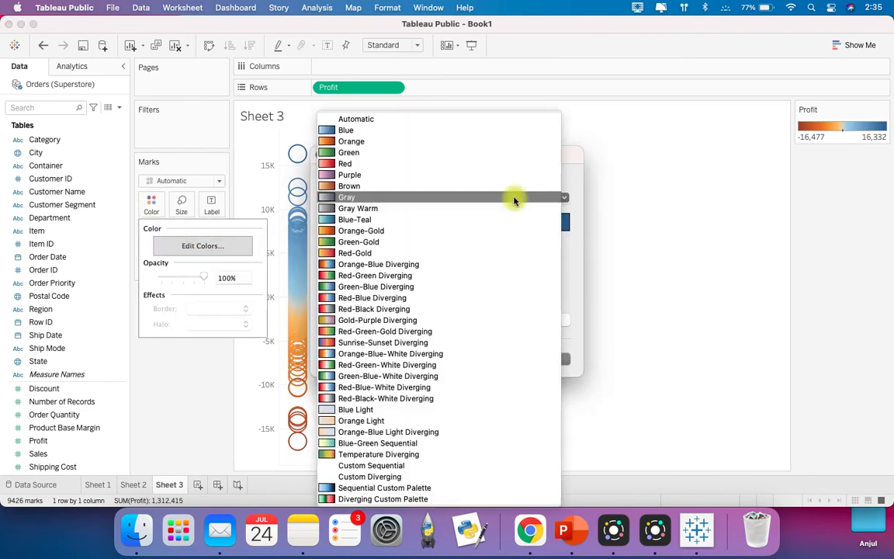
pyautogui.click(444, 506)
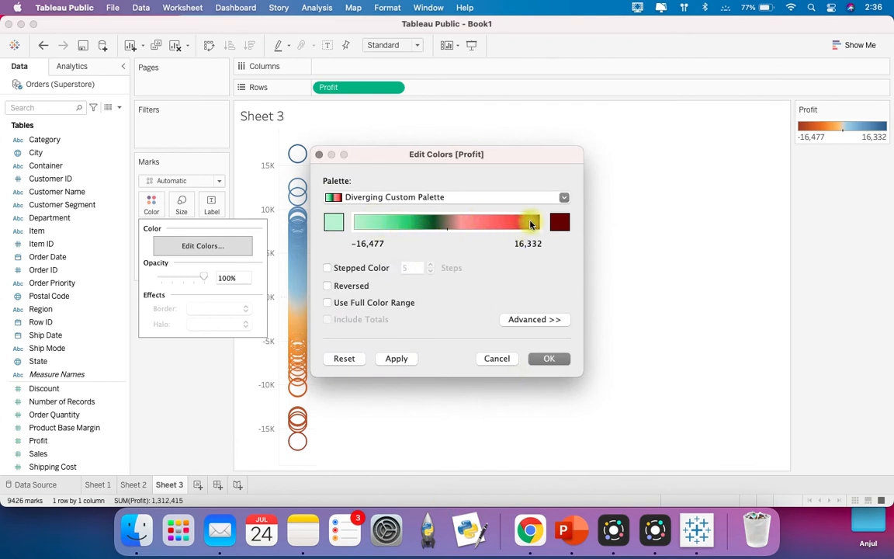
pyautogui.click(558, 367)
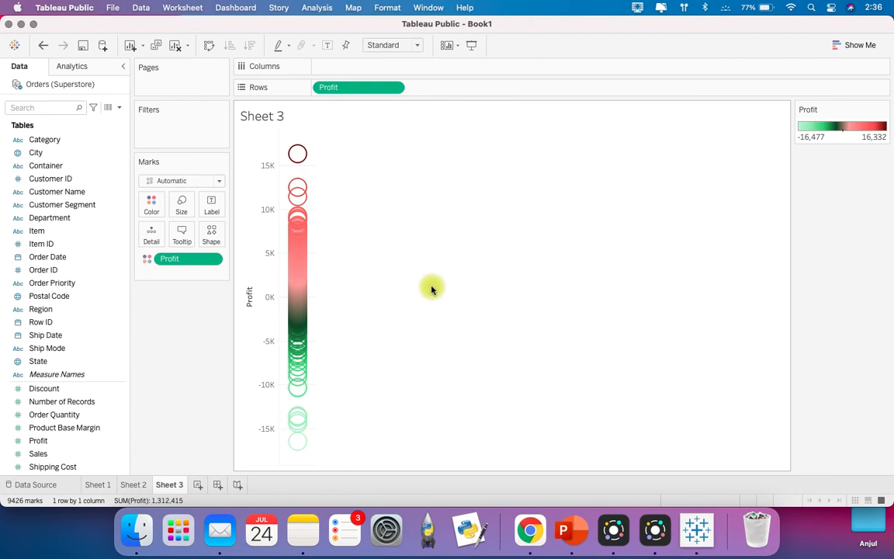
# Step: Switch to Finder and close the My Tableau Repository window
pyautogui.press('super+Tab')
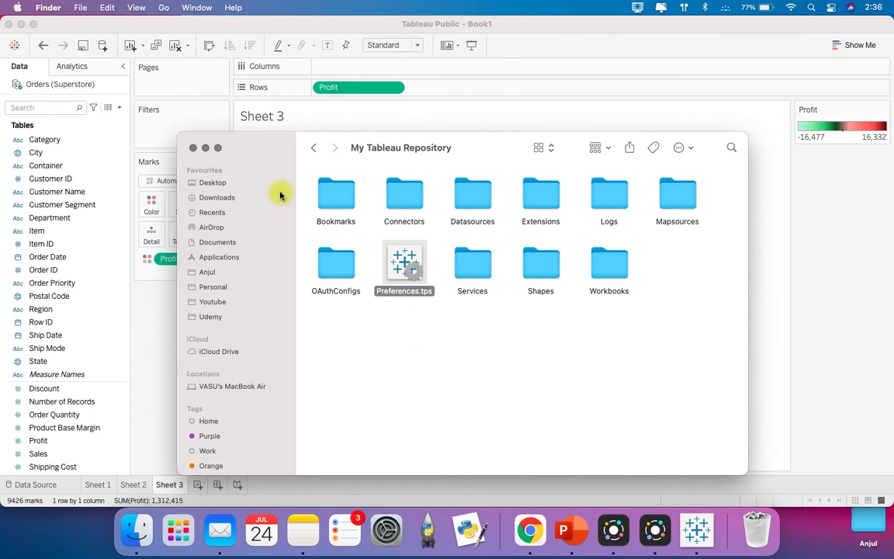
pyautogui.click(194, 148)
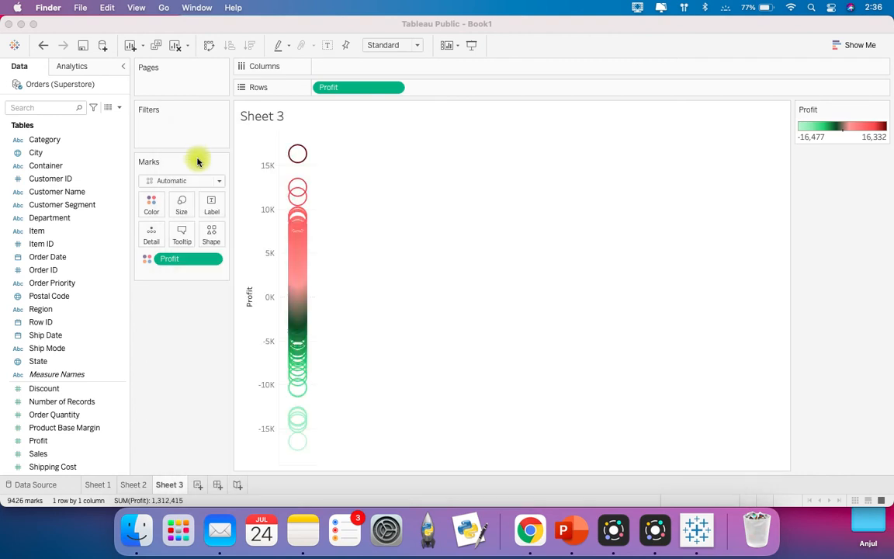
# Step: Review the palette assigned to Profit in its color settings and close them without changes
pyautogui.click(153, 205)
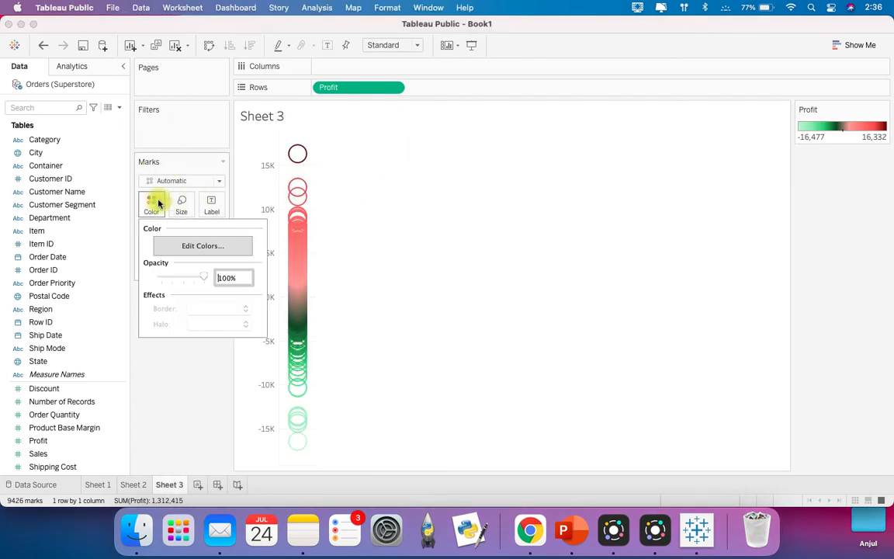
pyautogui.click(171, 246)
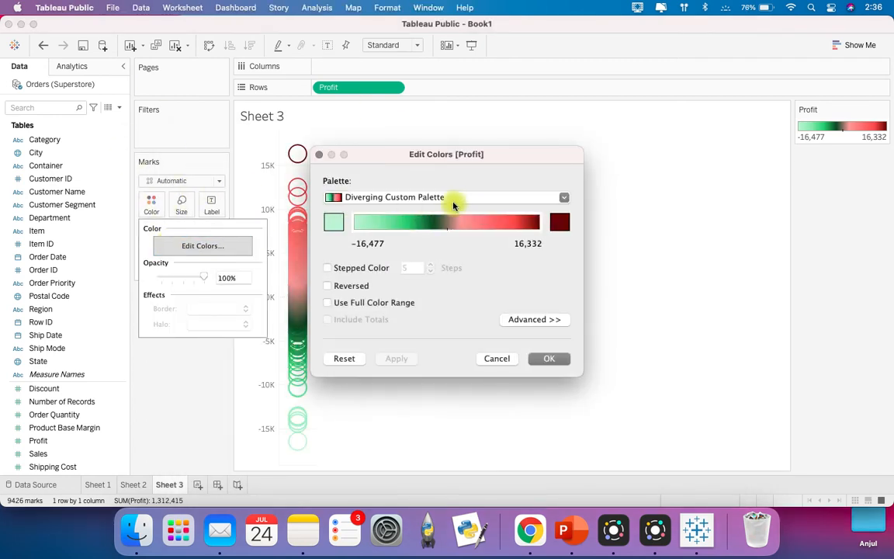
pyautogui.click(321, 155)
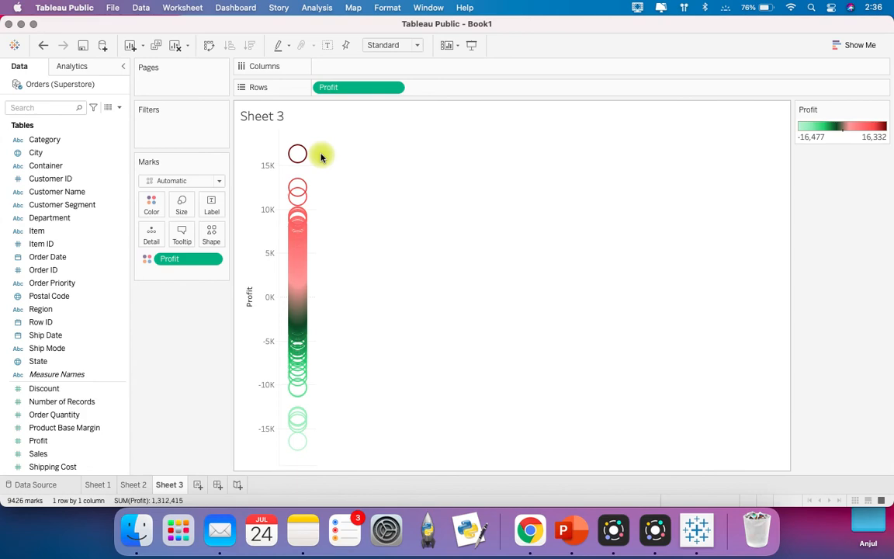
# Step: Switch to Chrome and browse the newest color palettes on Color Hunt for palette ideas
pyautogui.click(529, 530)
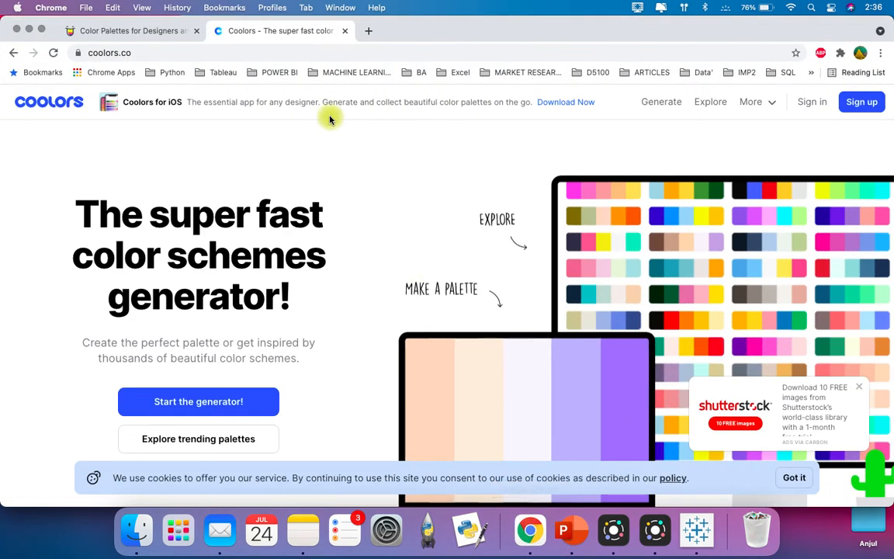
pyautogui.click(149, 30)
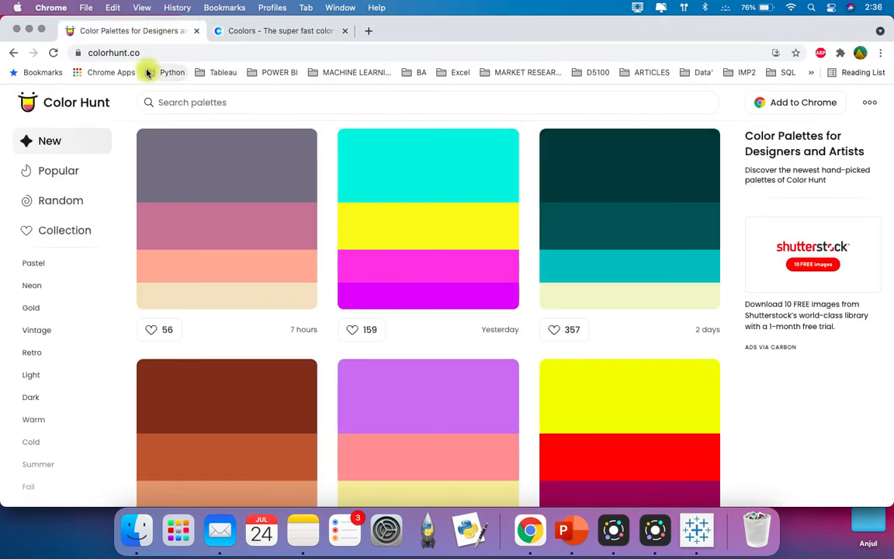
pyautogui.scroll(1, 290, 158)
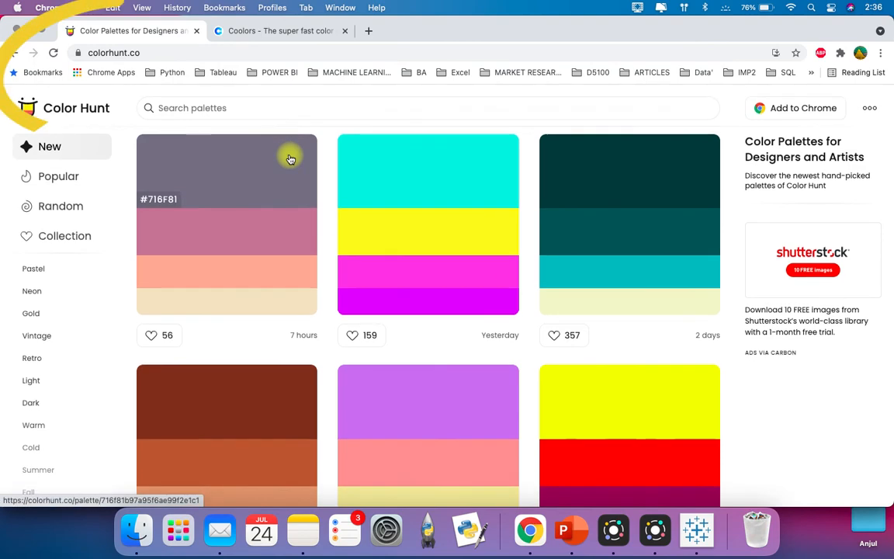
pyautogui.scroll(-10, 290, 158)
pyautogui.scroll(-15, 301, 365)
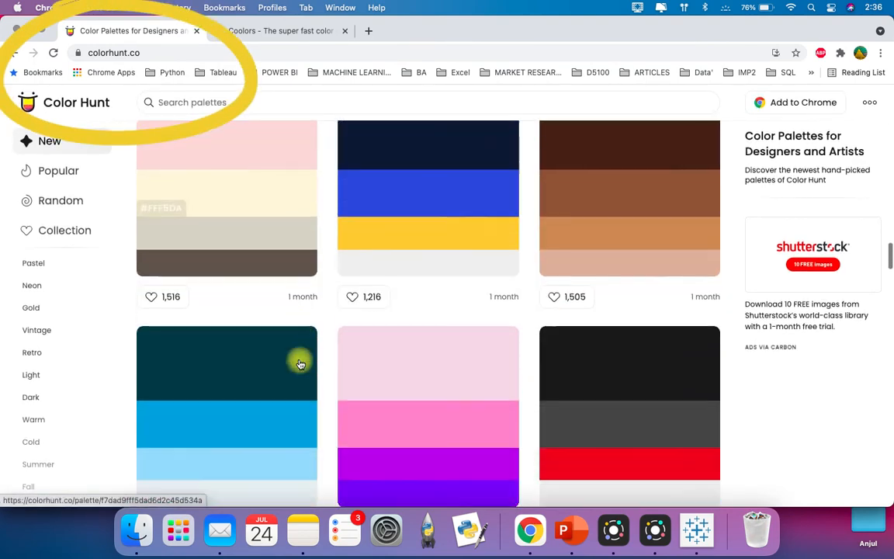
pyautogui.scroll(-15, 300, 364)
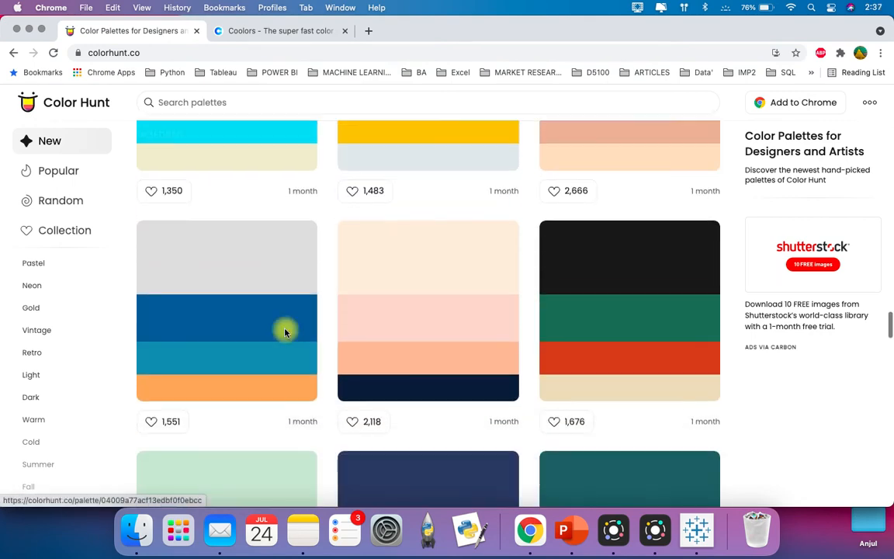
pyautogui.scroll(-5, 285, 332)
pyautogui.scroll(8, 285, 333)
pyautogui.scroll(2, 285, 332)
pyautogui.scroll(-1, 294, 297)
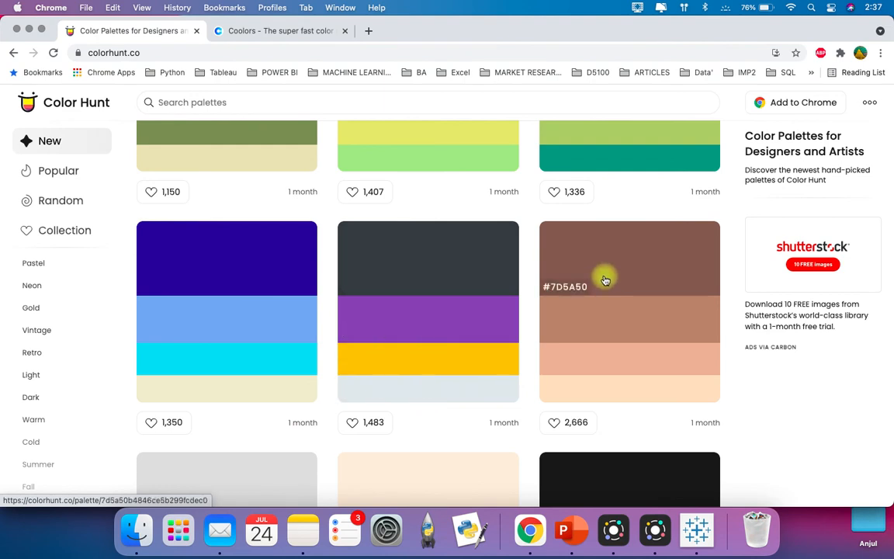
pyautogui.scroll(-3, 626, 403)
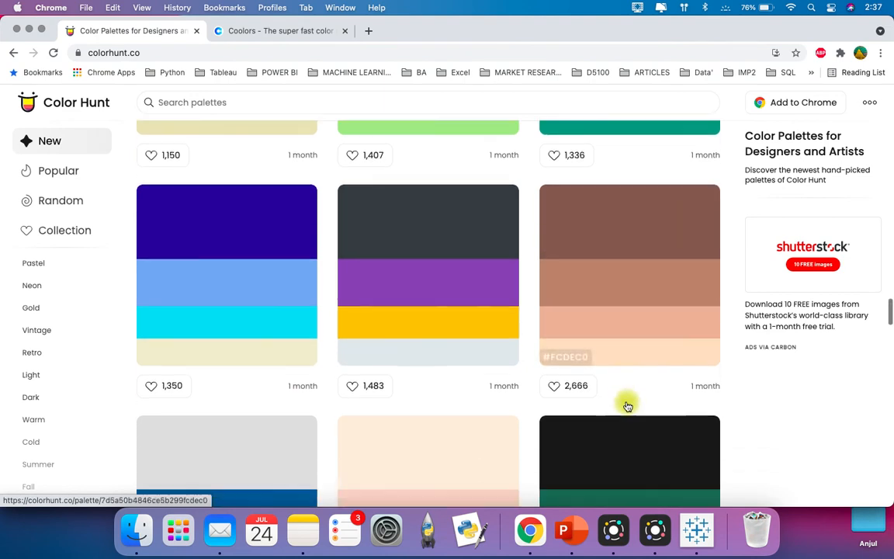
pyautogui.scroll(-3, 627, 405)
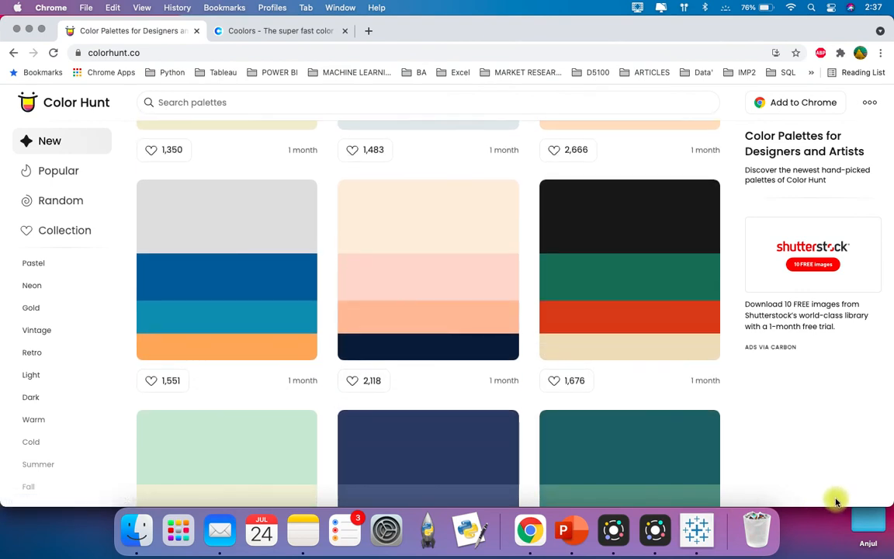
pyautogui.click(789, 386)
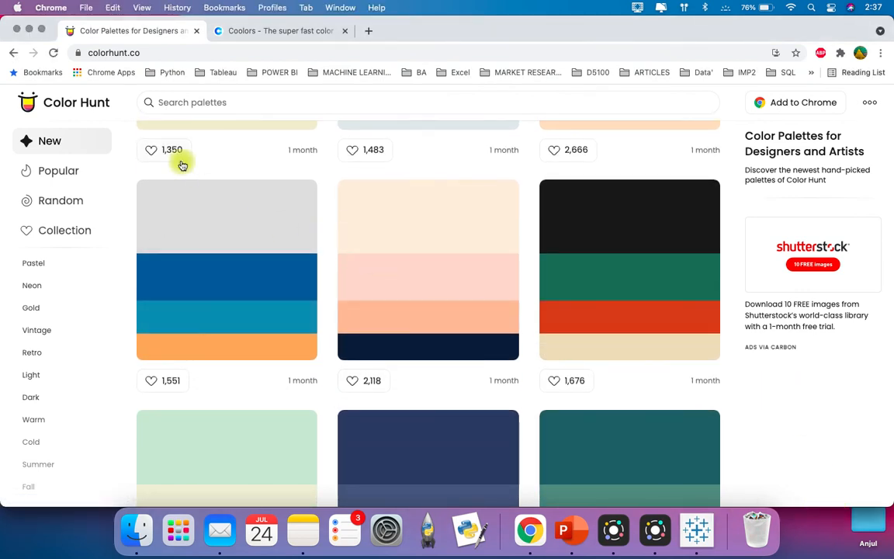
# Step: Look over the Coolors home page and start its palette generator
pyautogui.click(275, 32)
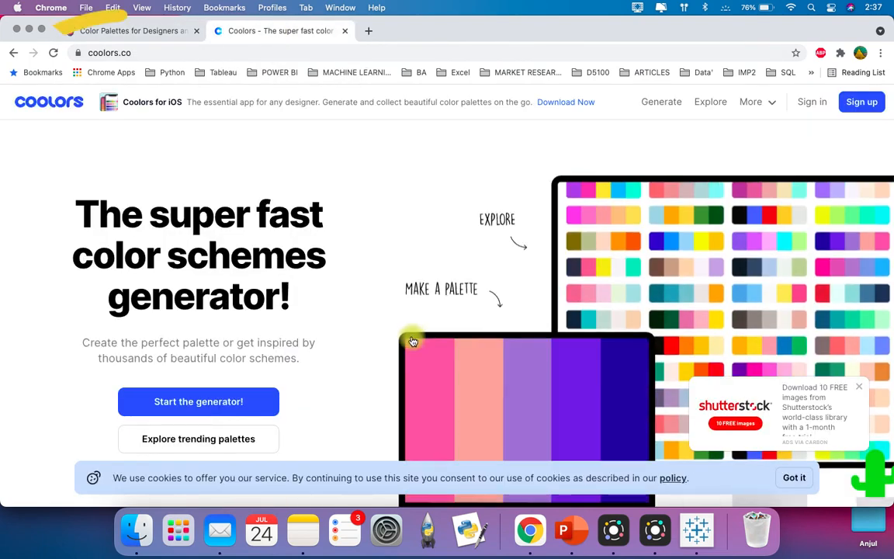
pyautogui.scroll(-3, 413, 341)
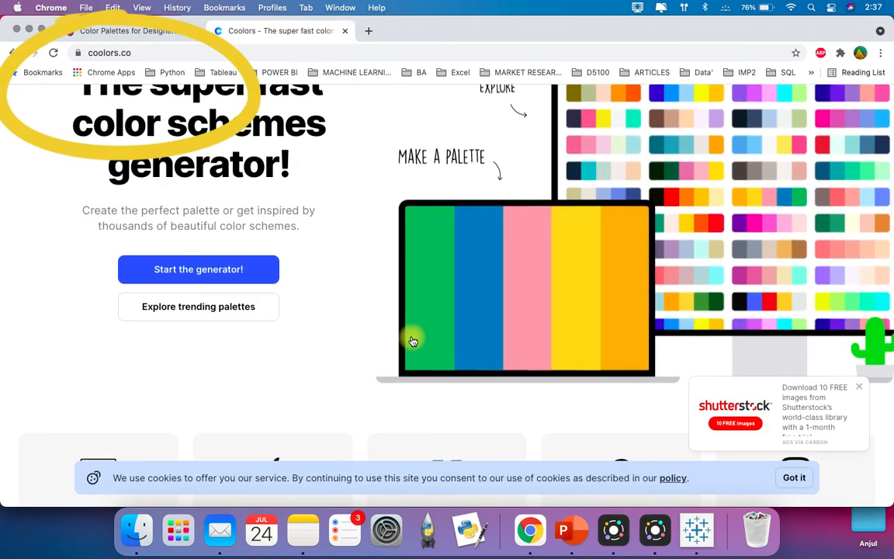
pyautogui.scroll(3, 361, 307)
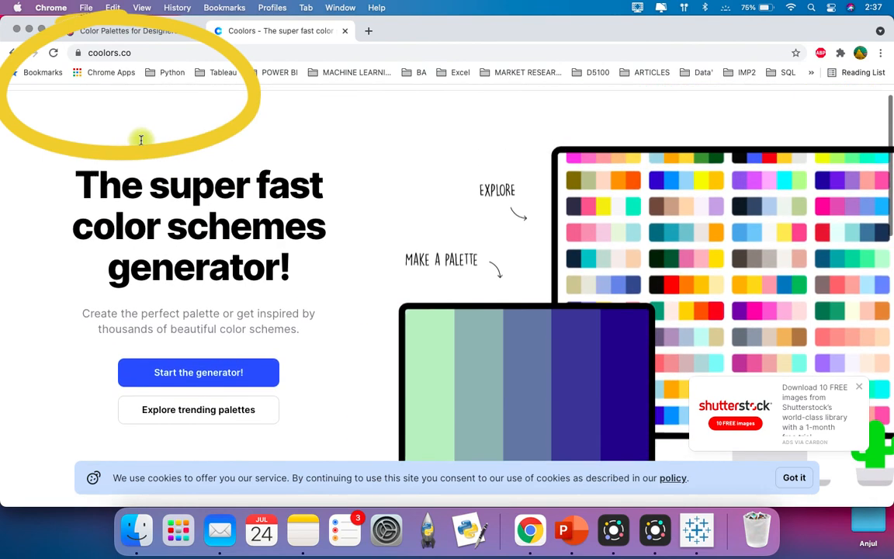
pyautogui.scroll(-2, 238, 253)
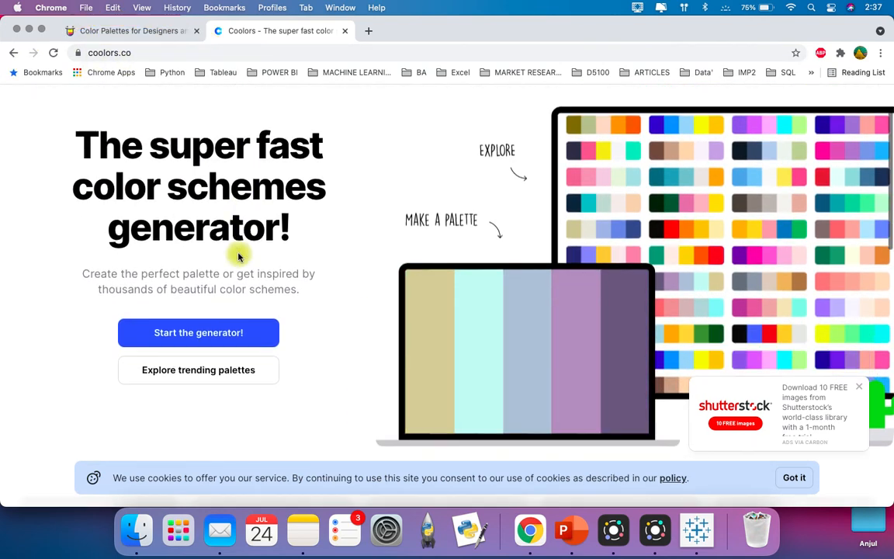
pyautogui.click(225, 313)
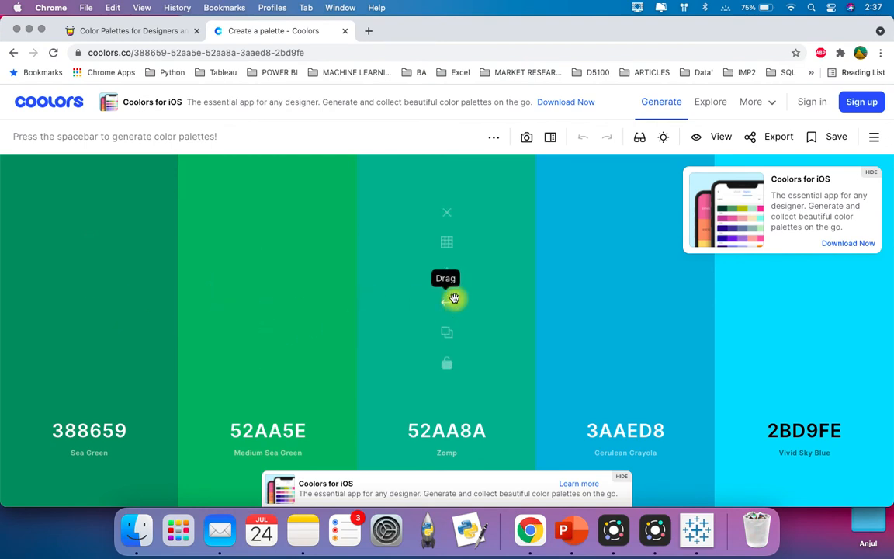
# Step: Show the shades of the middle color 52AA8A and generate several new random palettes
pyautogui.click(452, 247)
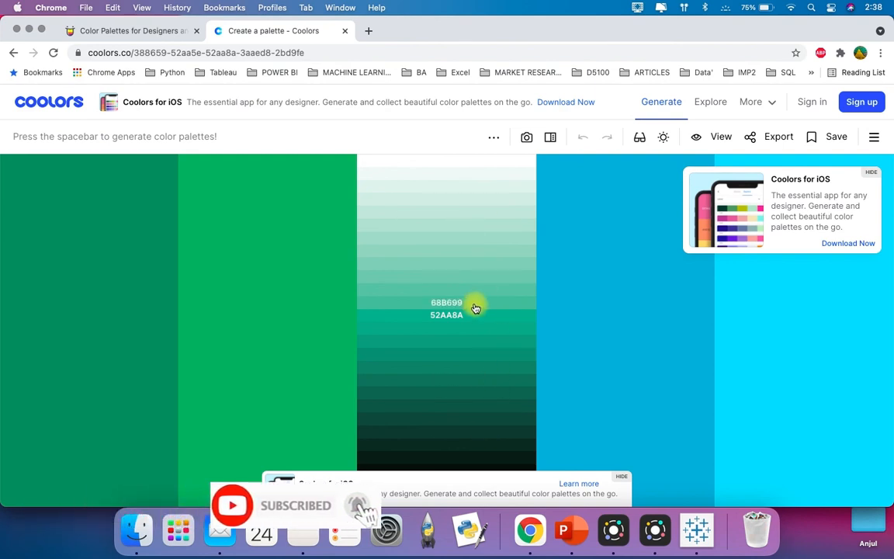
pyautogui.press('space')
pyautogui.press('space')
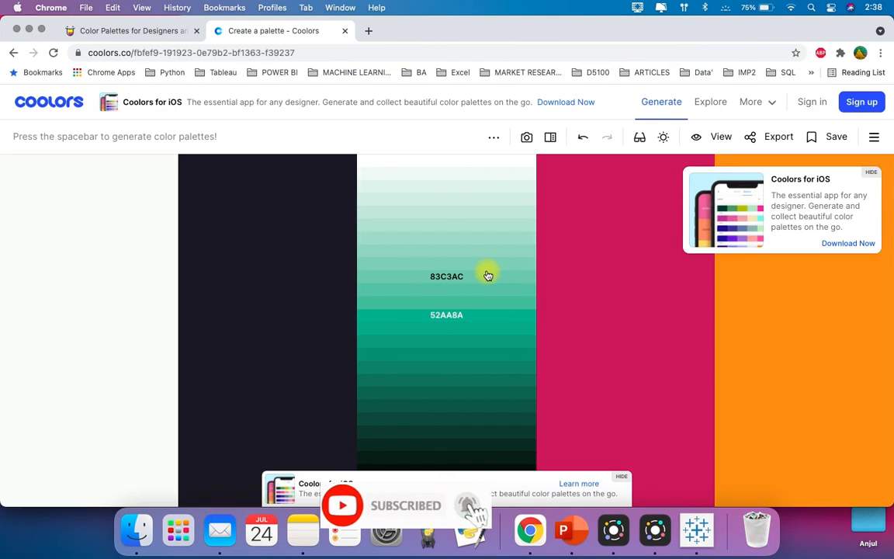
pyautogui.press('space')
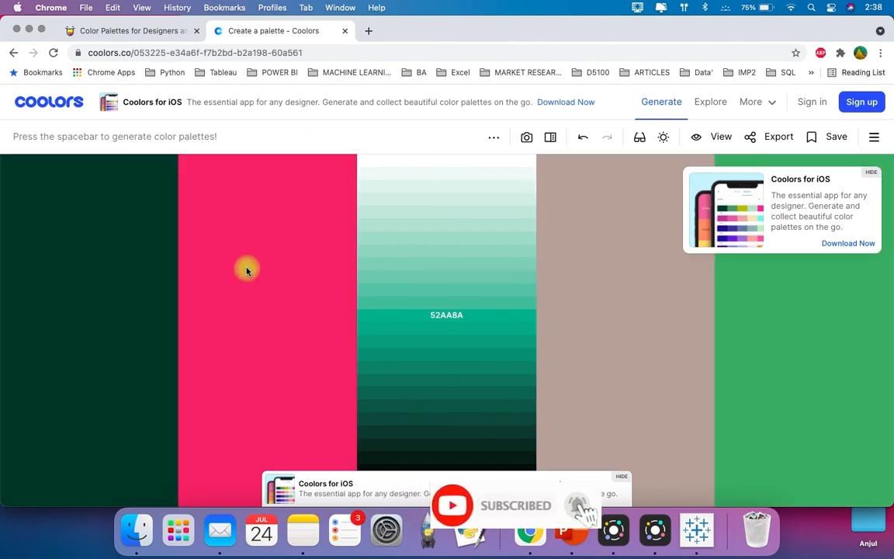
# Step: Show the shades of the second color E34A6F and minimize Chrome to return to Tableau Public
pyautogui.click(256, 326)
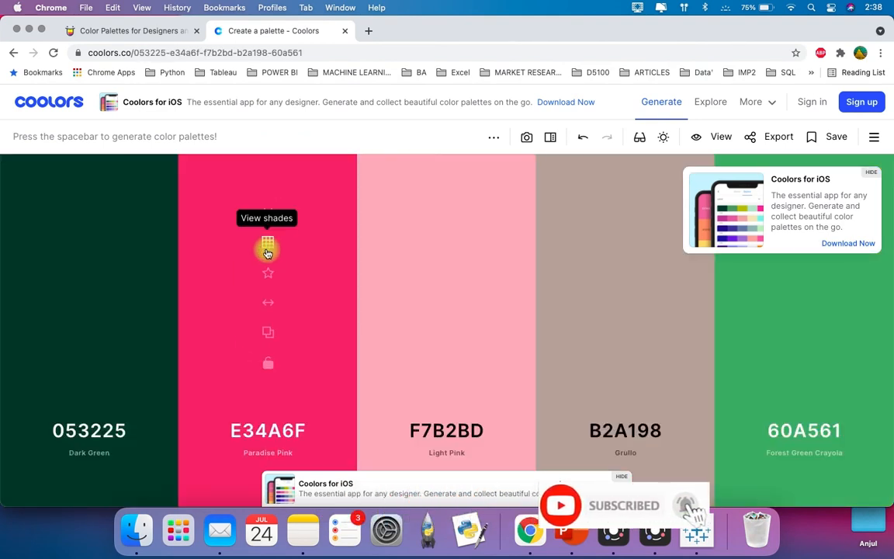
pyautogui.click(269, 242)
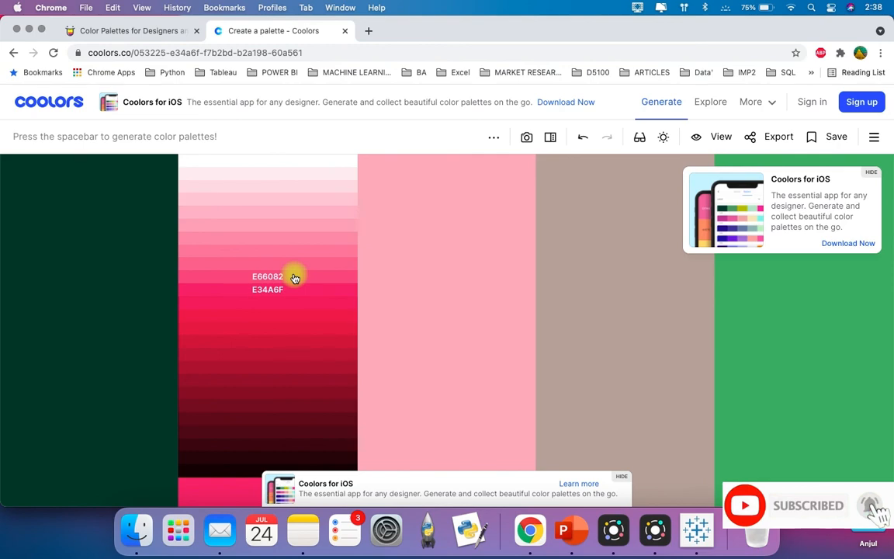
pyautogui.click(30, 31)
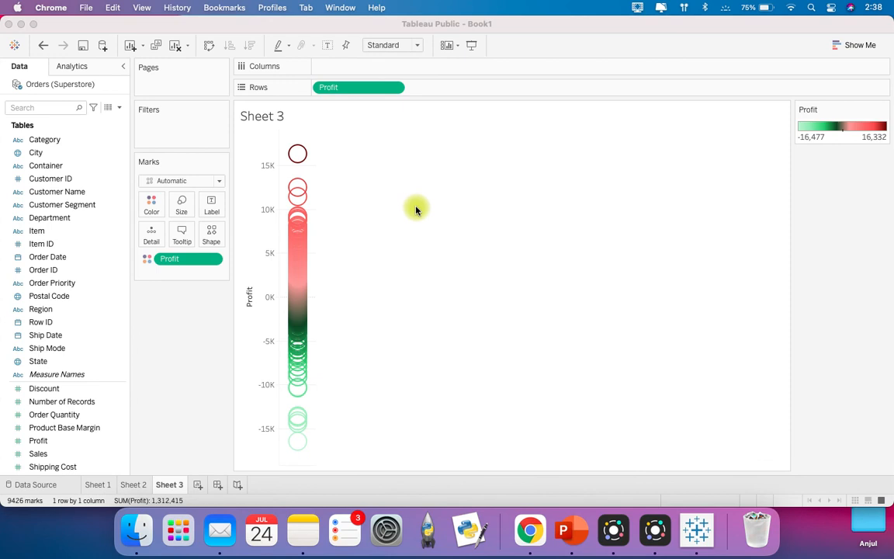